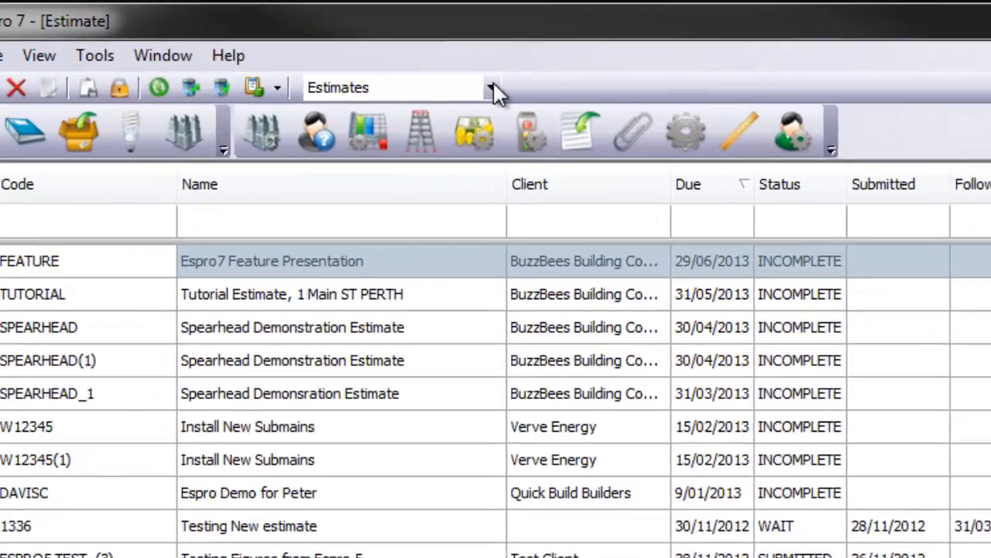
Filter the estimates list by the estimator's name in the Estimator column
click(493, 90)
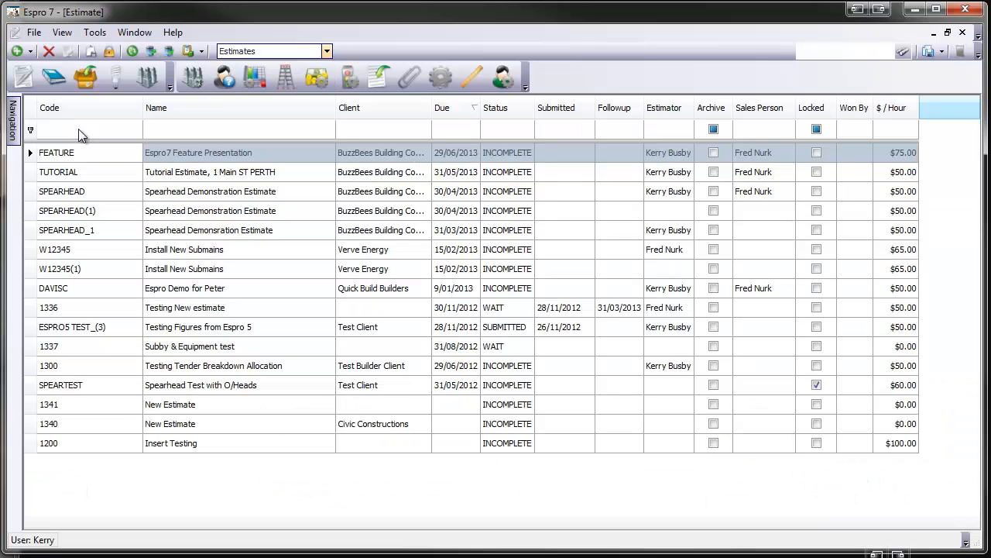
click(78, 129)
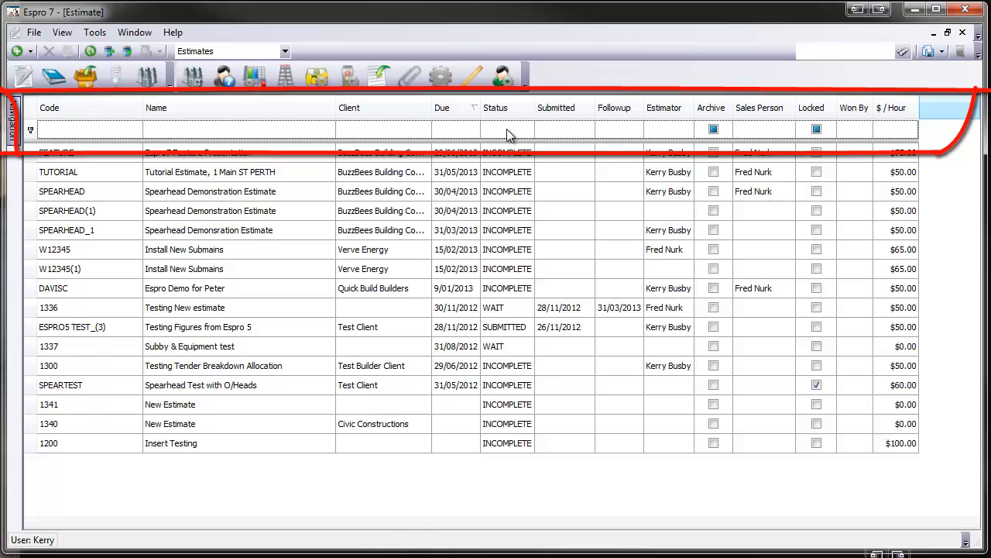
click(680, 128)
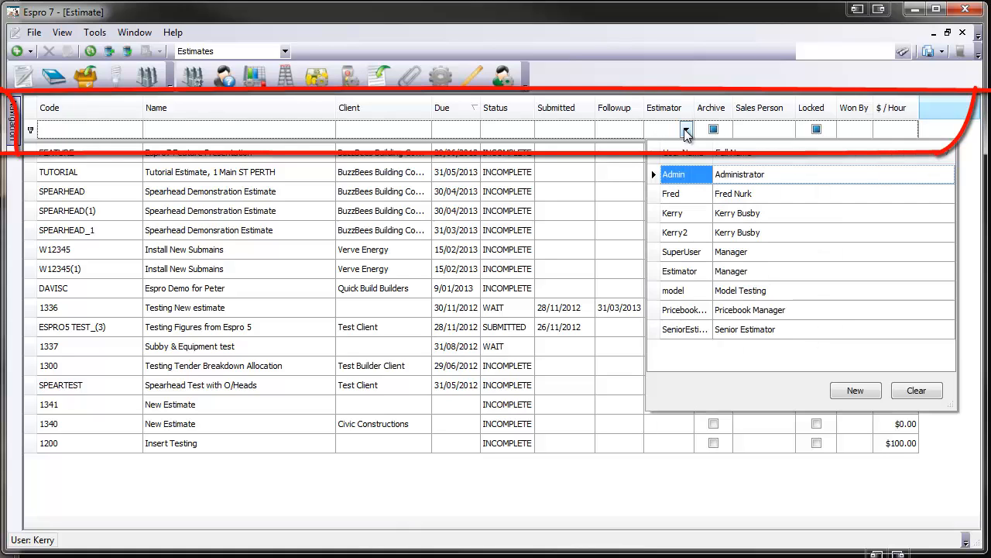
click(685, 214)
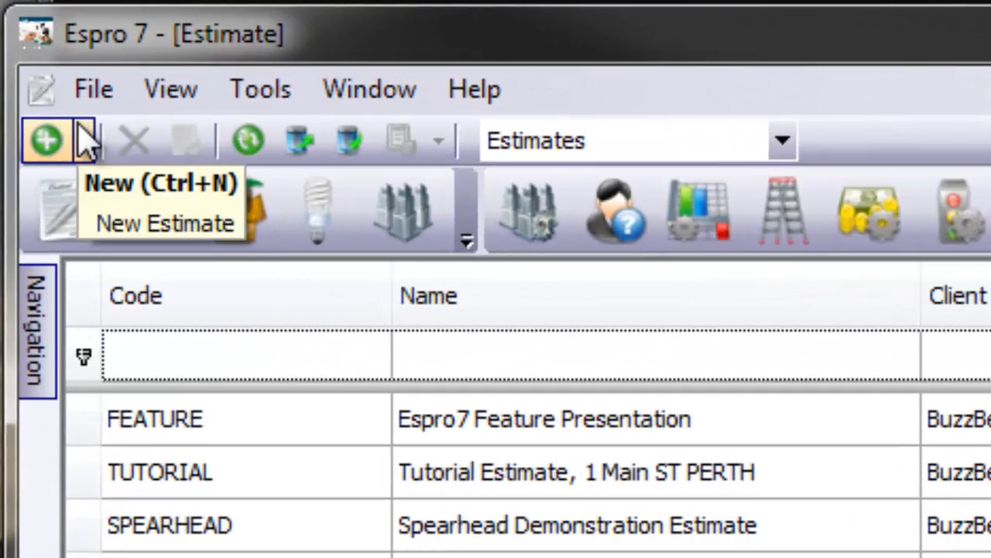
Check which kinds of record can be created, and open the FEATURE estimate from the filtered list
click(70, 113)
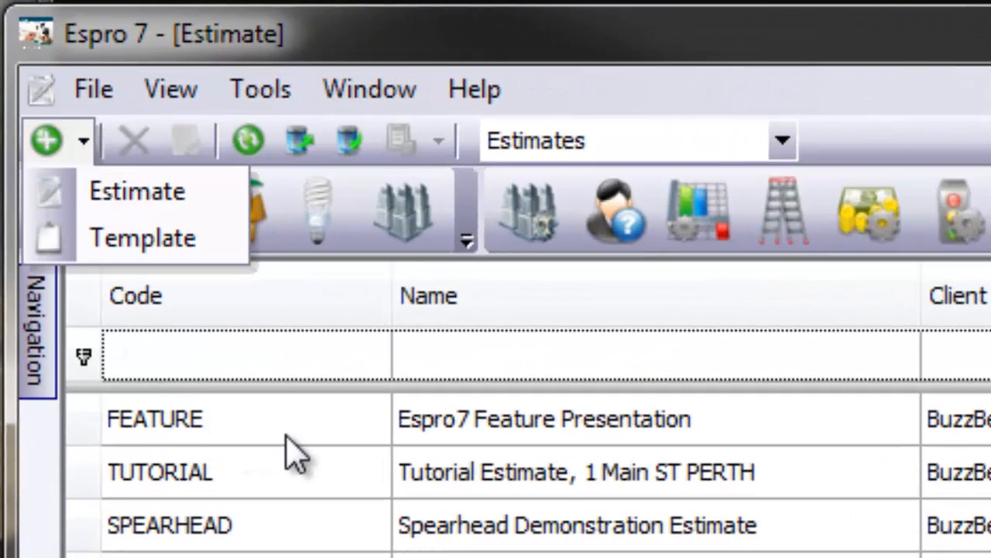
click(474, 430)
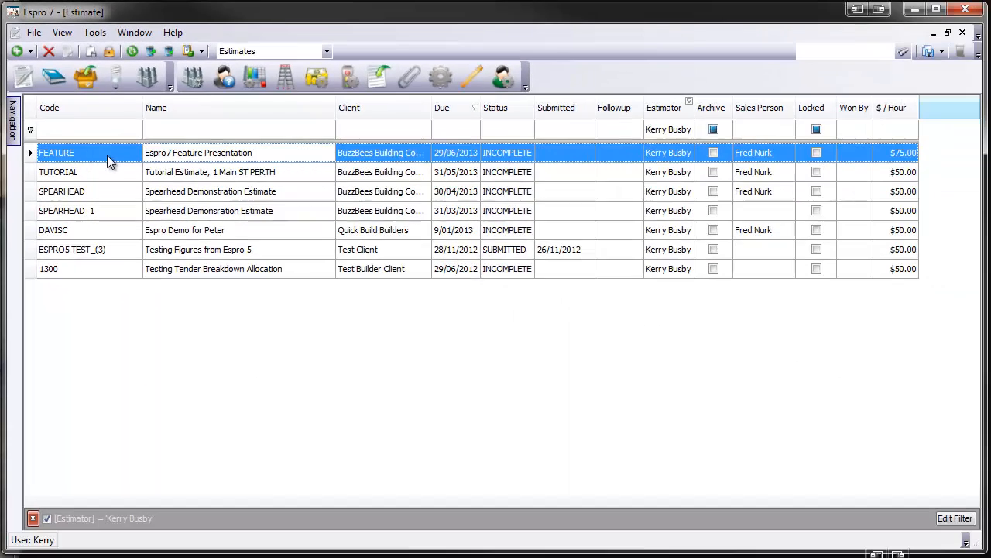
double_click(109, 153)
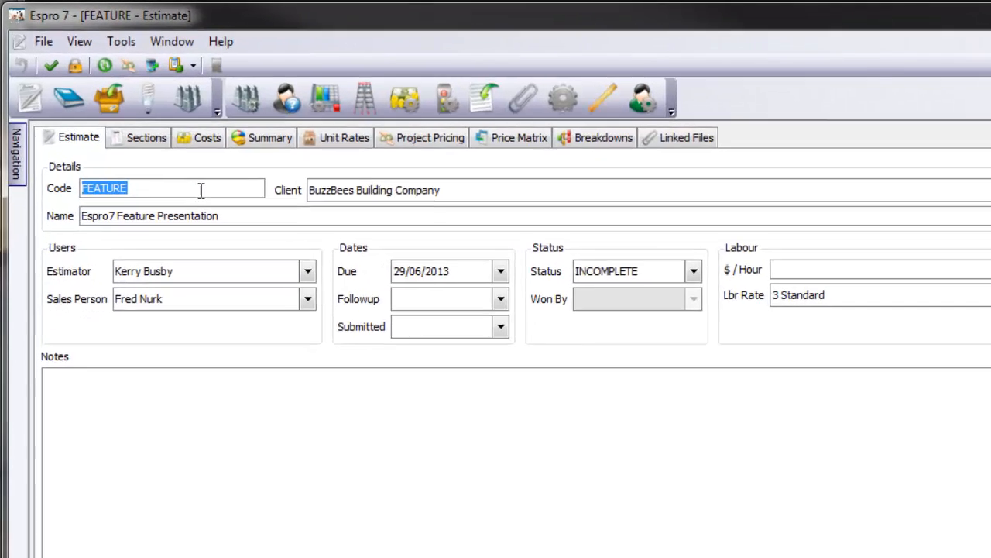
click(160, 148)
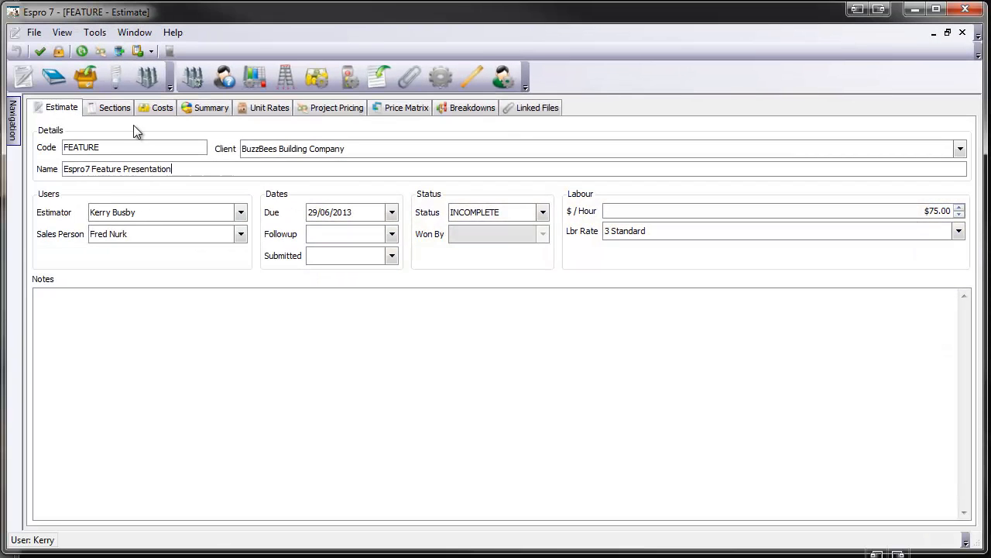
Expand the estimate's section tree and look through the items in the POWER section
click(109, 108)
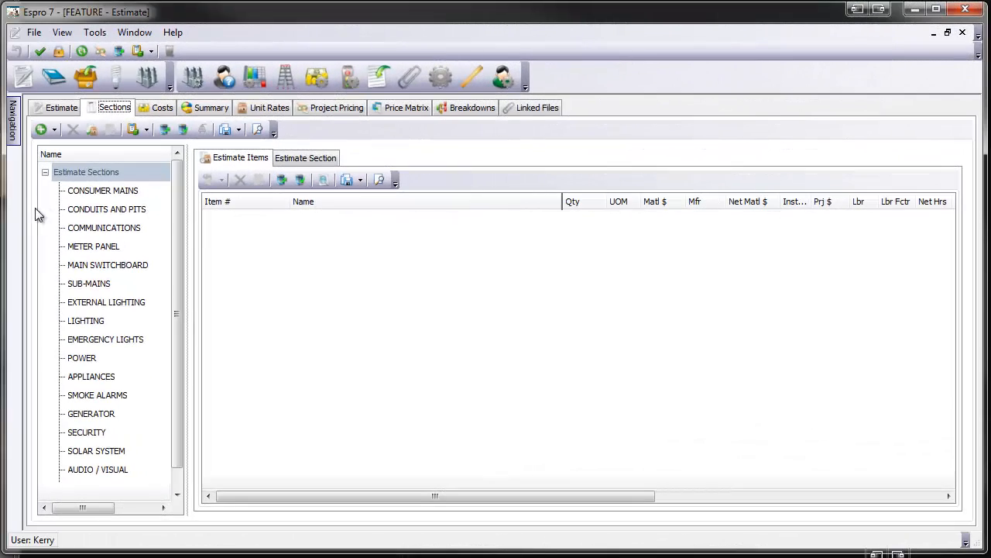
click(45, 172)
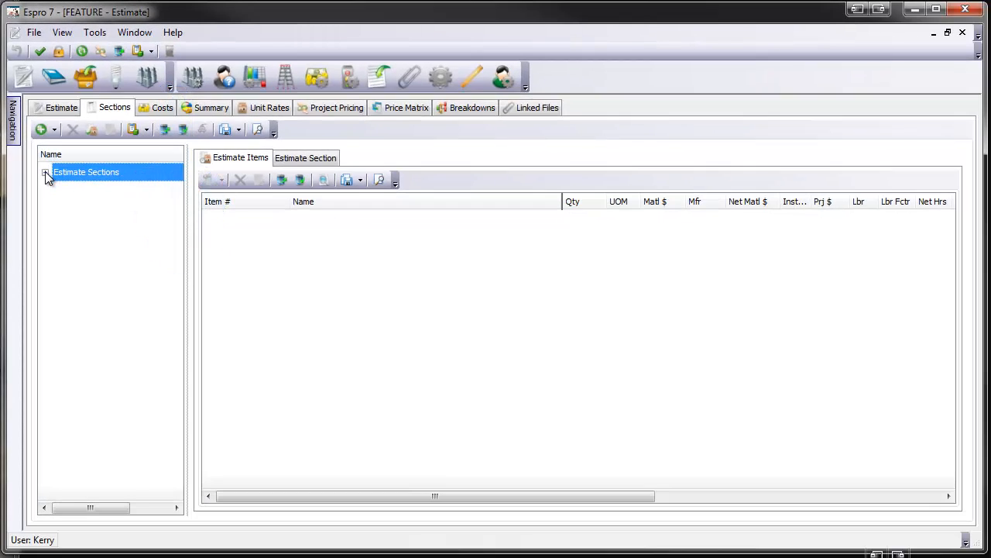
click(45, 172)
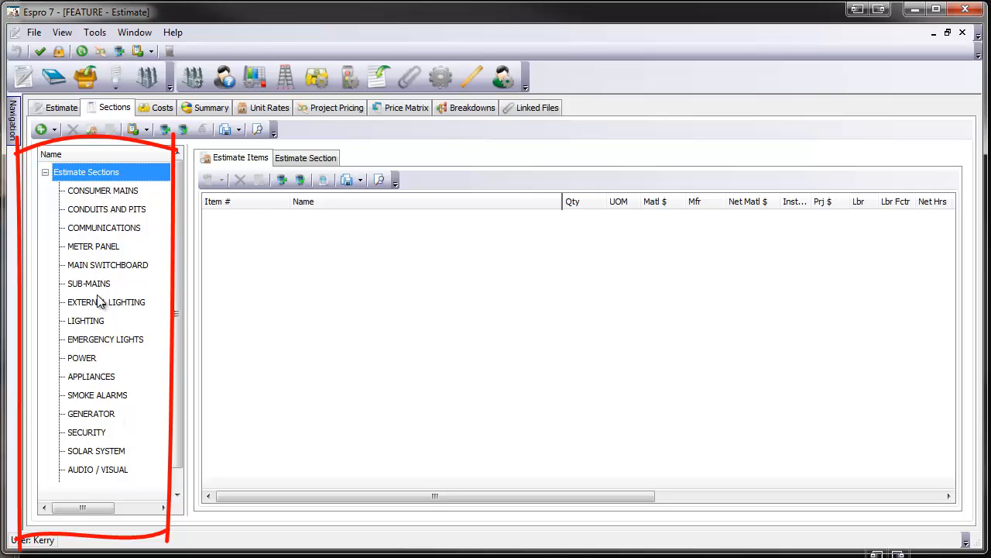
click(82, 358)
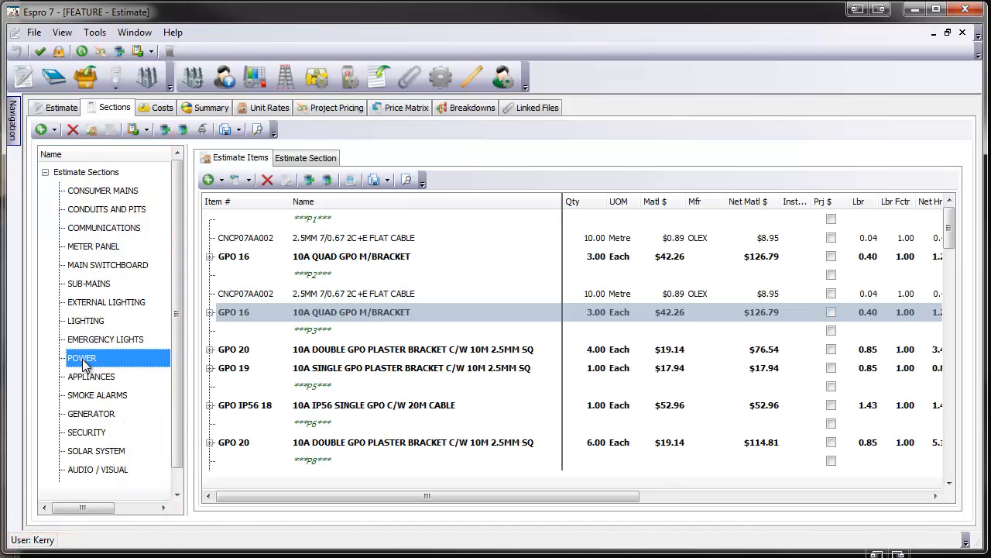
scroll(322, 275, down, 3)
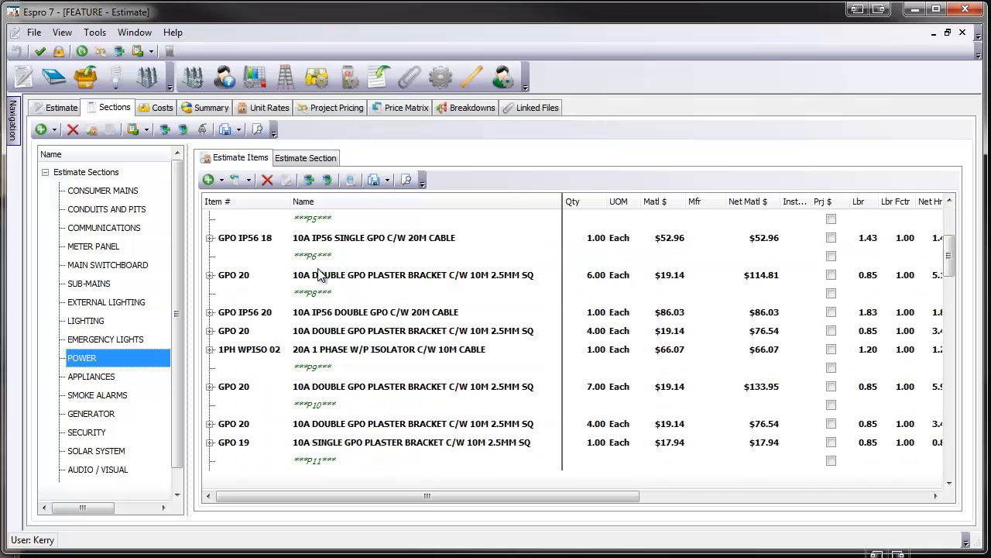
scroll(322, 275, down, 1)
scroll(321, 275, up, 4)
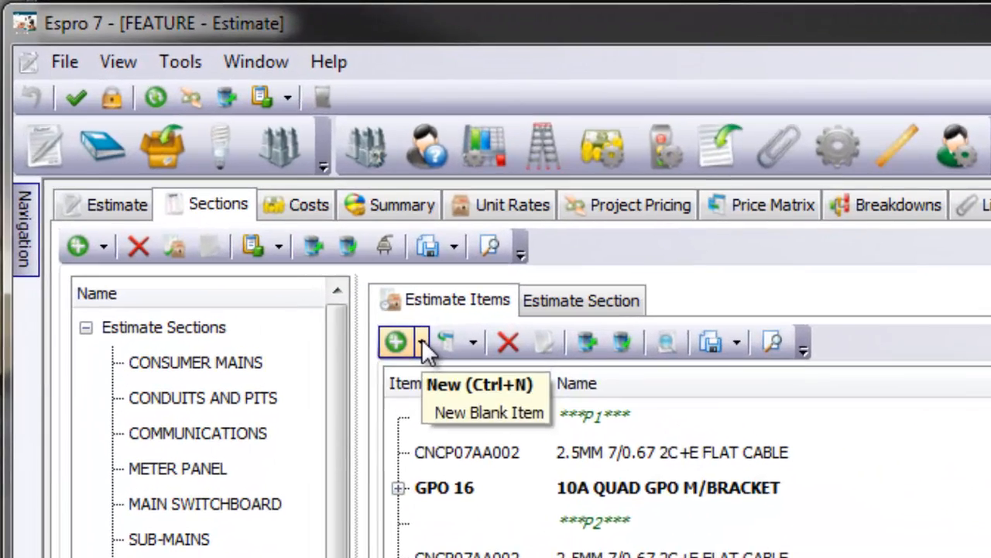
Check the item types that can be added or inserted, and examine the components of the first GPO 16 and GPO 20 assemblies
click(423, 342)
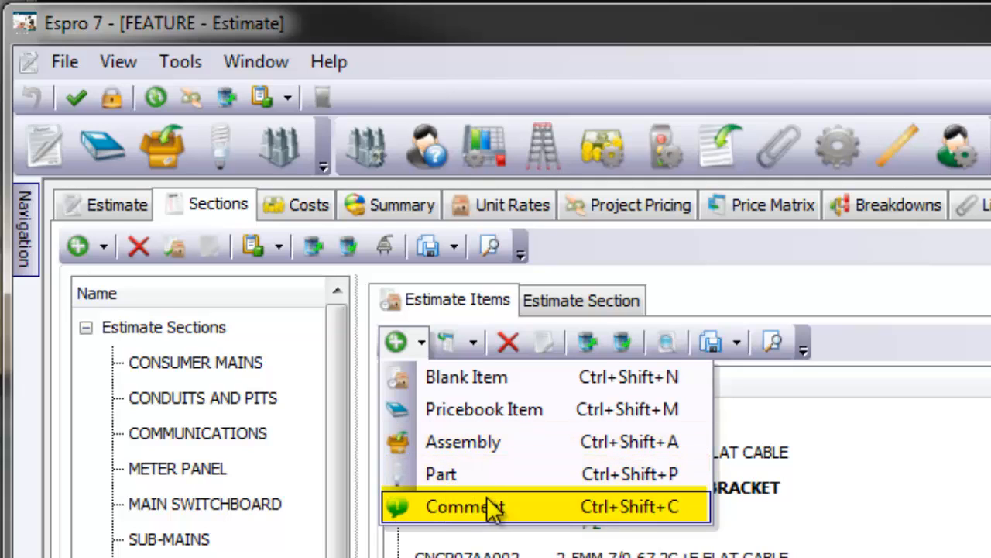
click(471, 339)
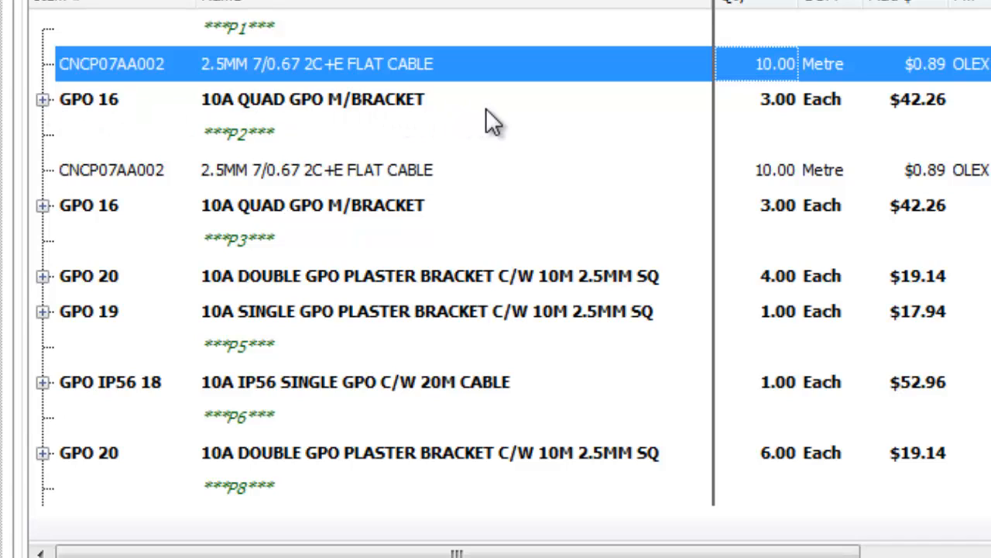
click(43, 99)
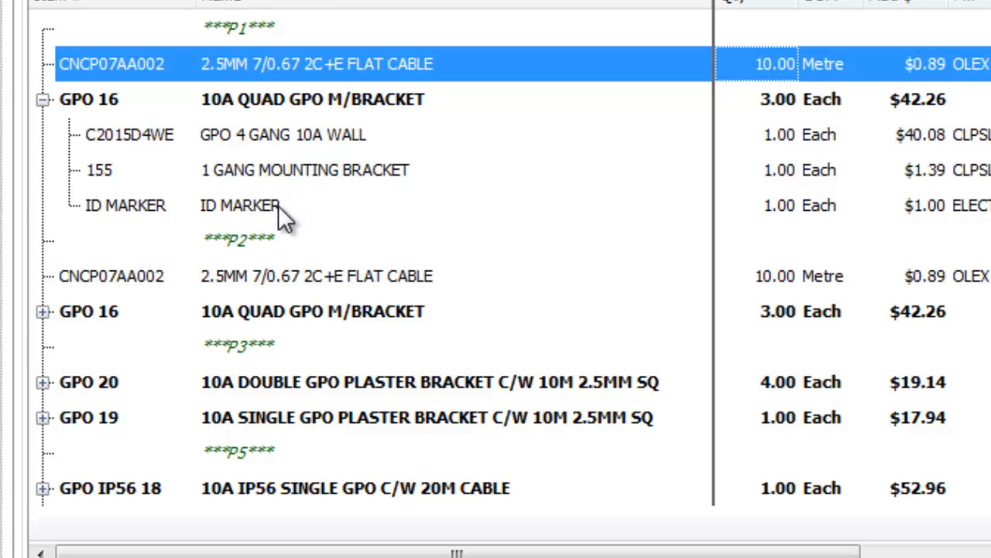
scroll(278, 205, down, 1)
scroll(278, 205, down, 1)
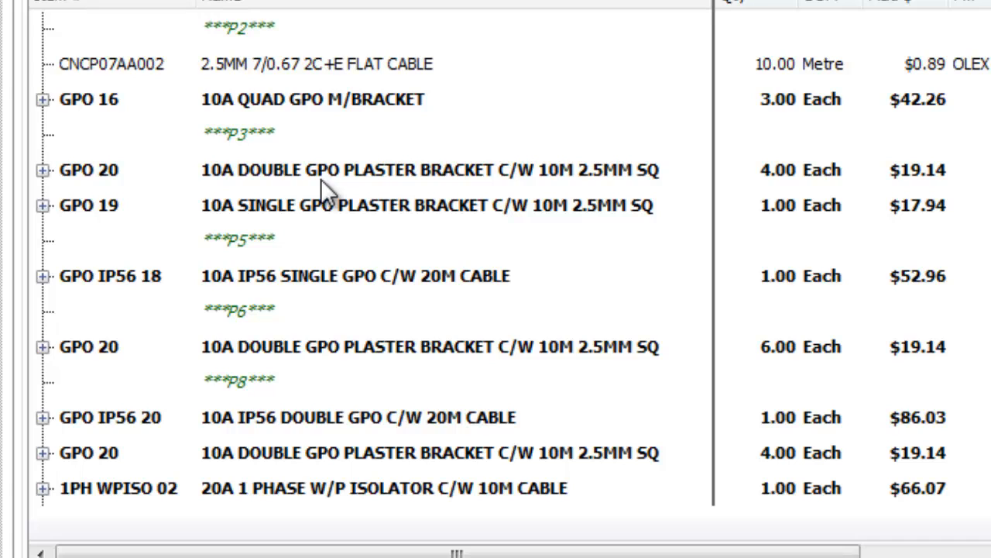
click(43, 171)
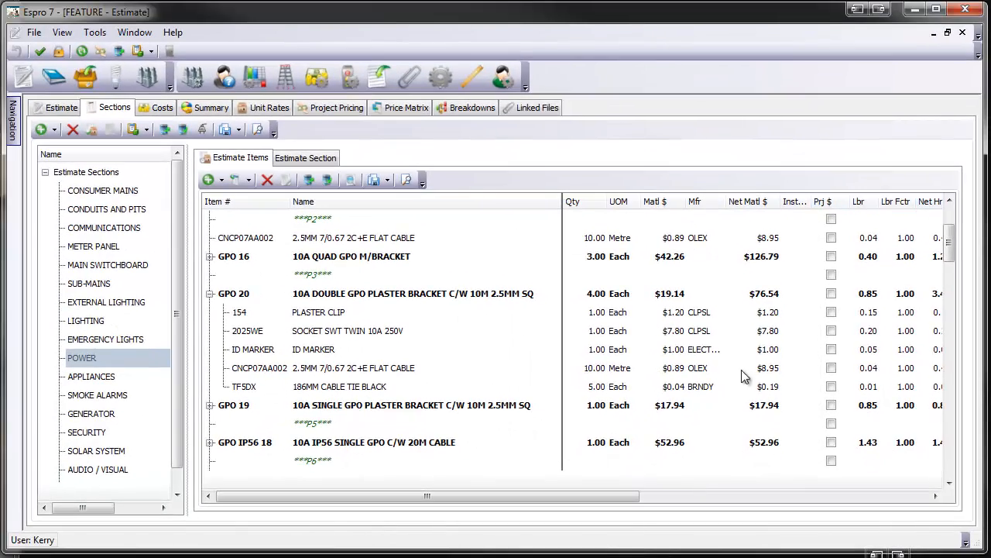
drag(589, 494, 547, 509)
click(209, 293)
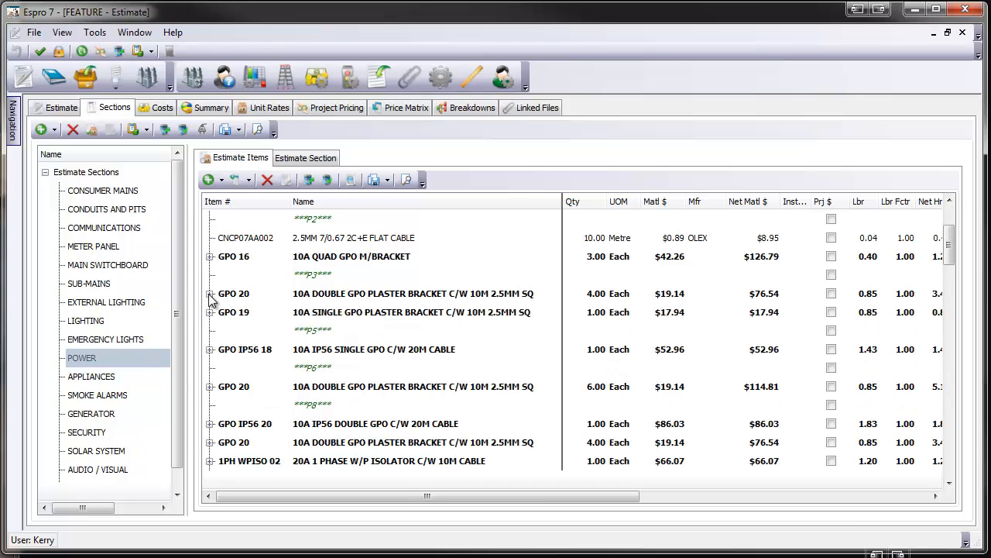
Review the actions available for the GPO 20 assembly under the P3 comment
click(324, 296)
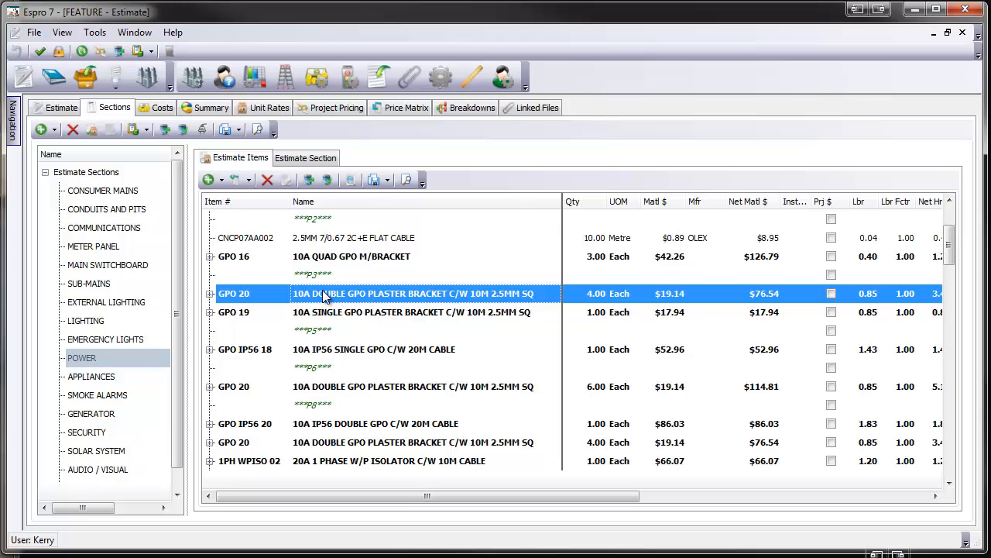
right_click(324, 296)
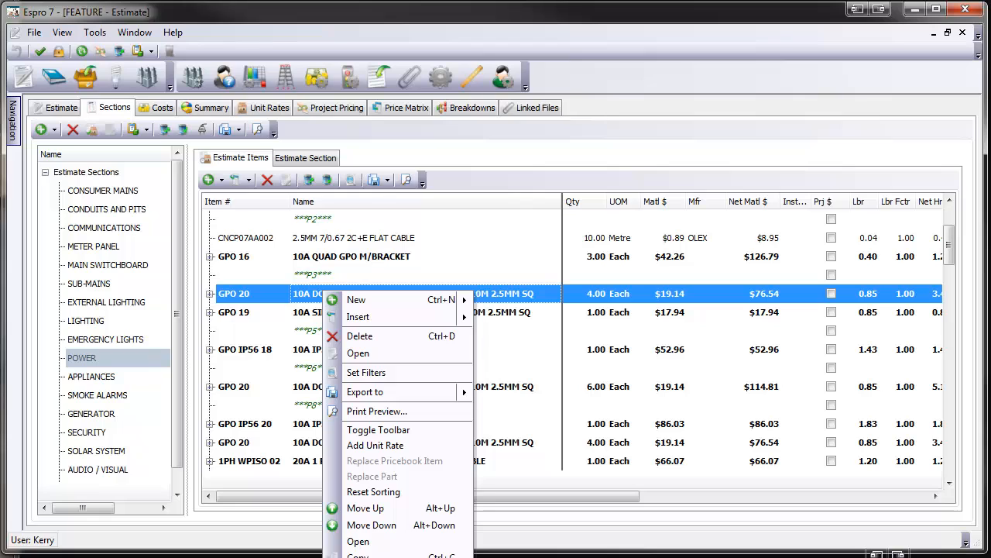
click(253, 292)
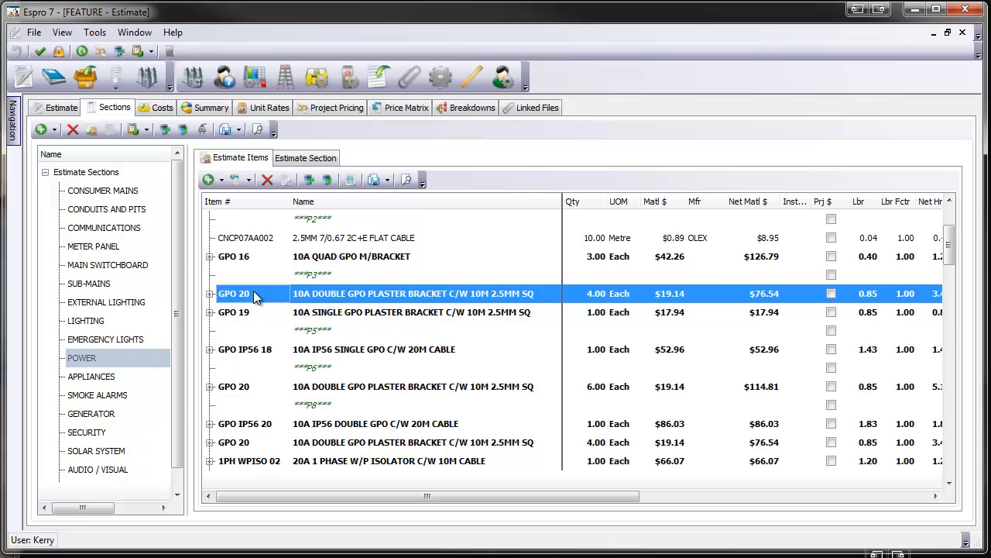
View the POWER section's details, and expand the first GPO 16 assembly to select its GPO 4 GANG 10A WALL part
click(311, 159)
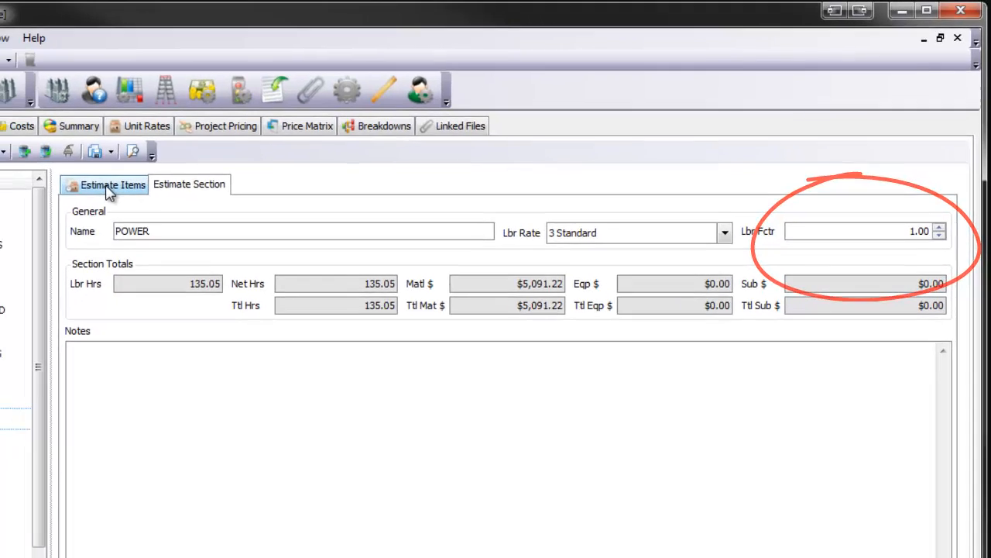
click(108, 186)
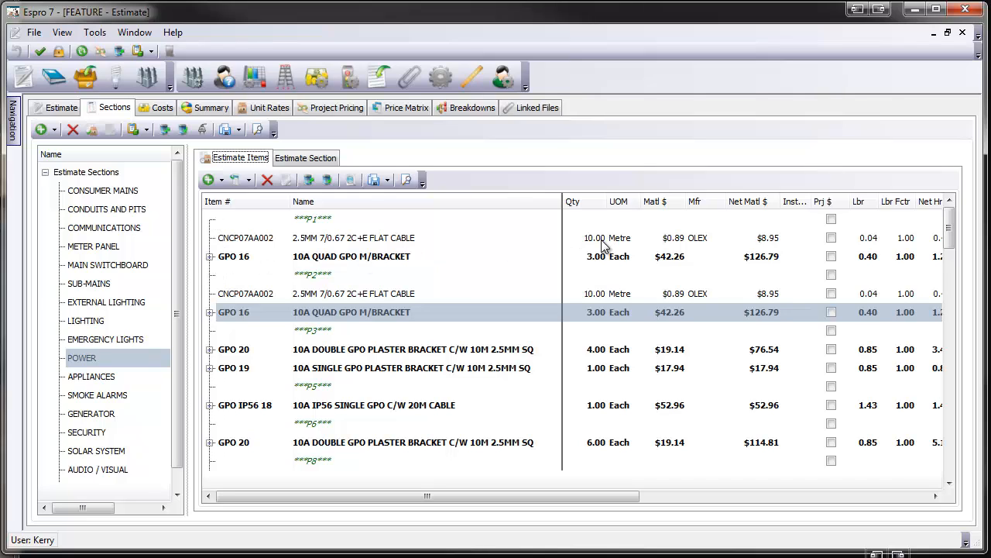
click(211, 258)
click(210, 258)
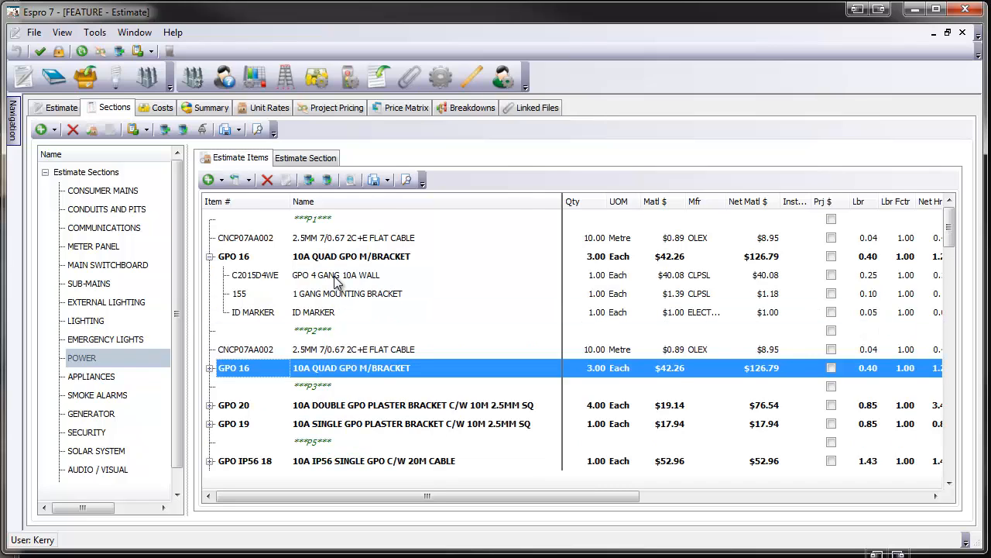
click(335, 279)
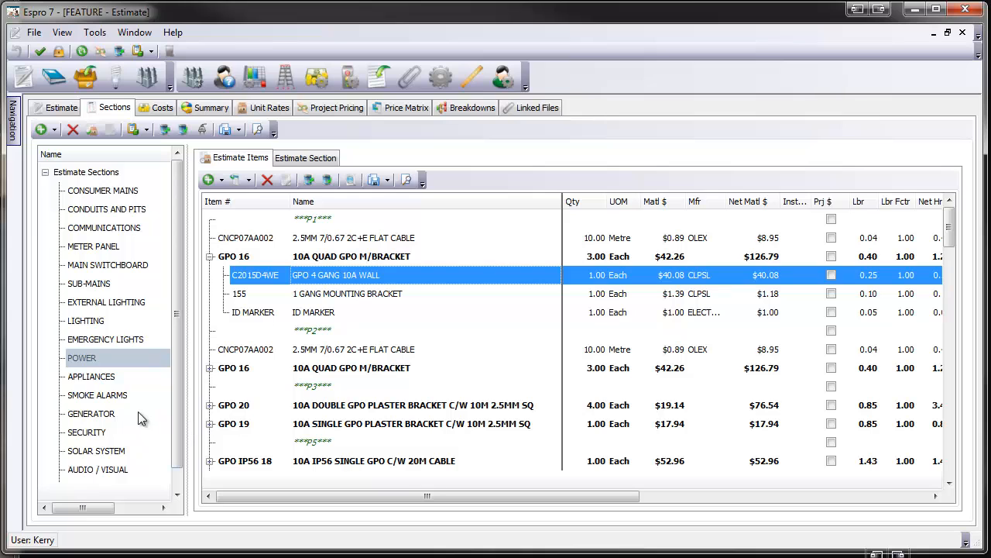
Display the estimate's Price Matrix and check the file formats available for exporting it
click(412, 108)
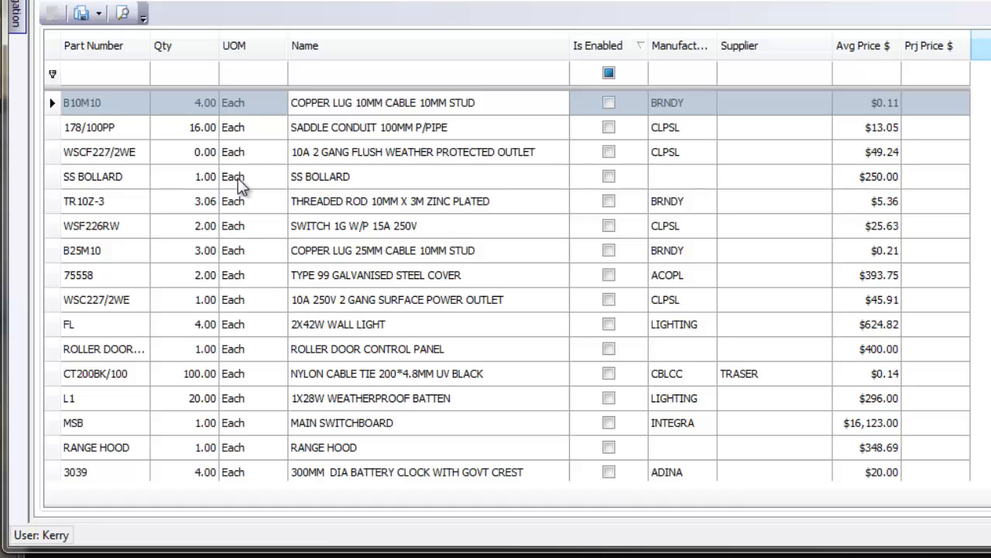
click(99, 13)
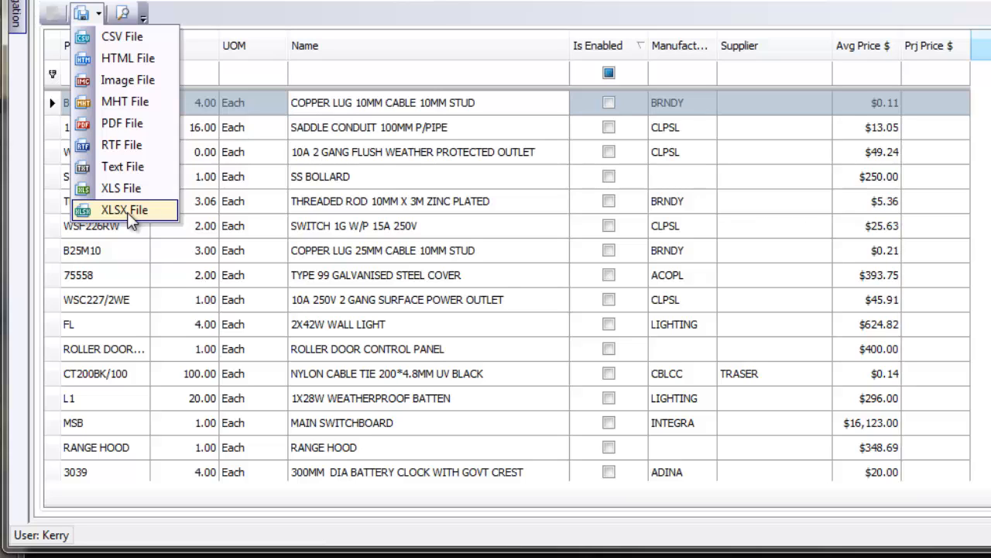
click(108, 258)
click(133, 258)
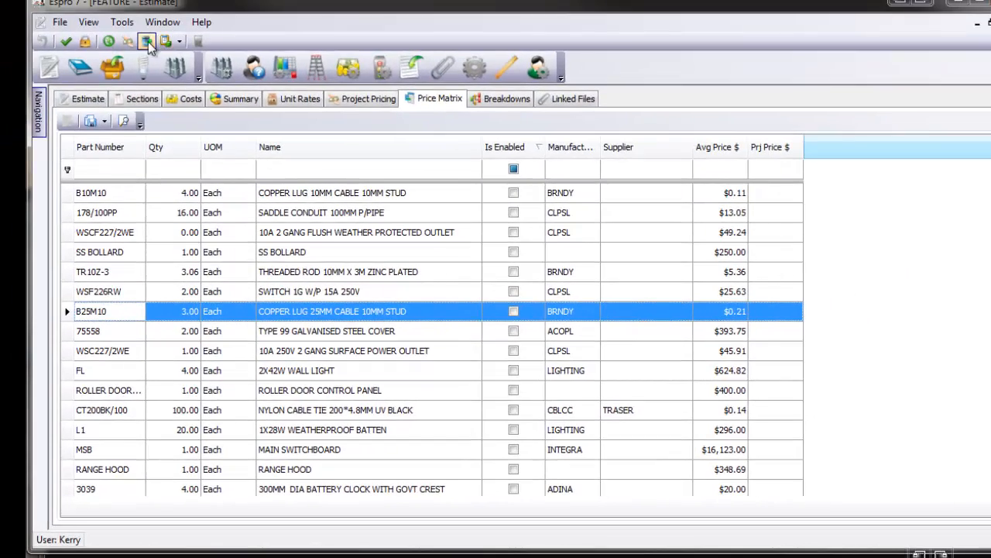
Import the pricing spreadsheet FEATURE Presentations.xlsx, and expand the GPO 16 assembly under P2 in the POWER section to check its parts
click(128, 43)
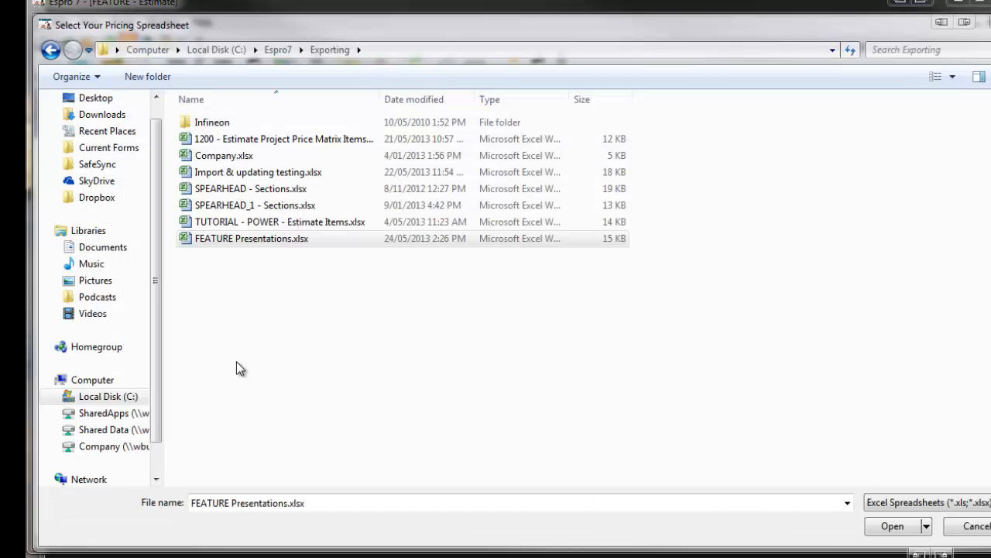
click(244, 239)
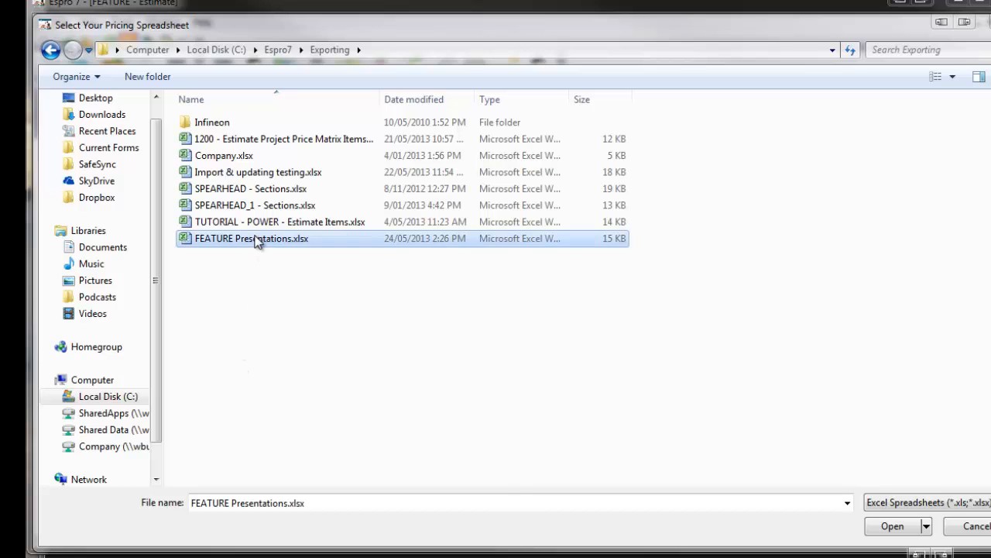
double_click(240, 238)
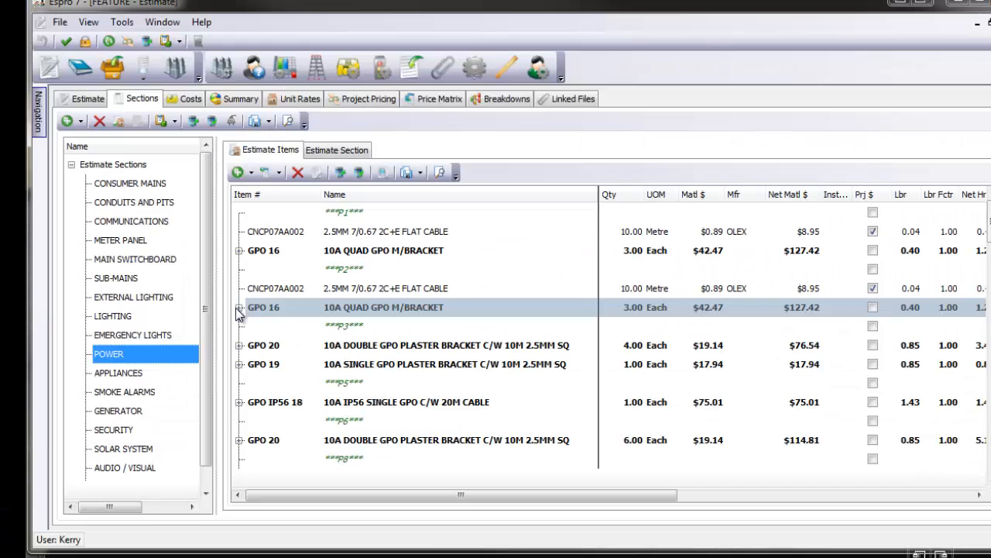
click(234, 206)
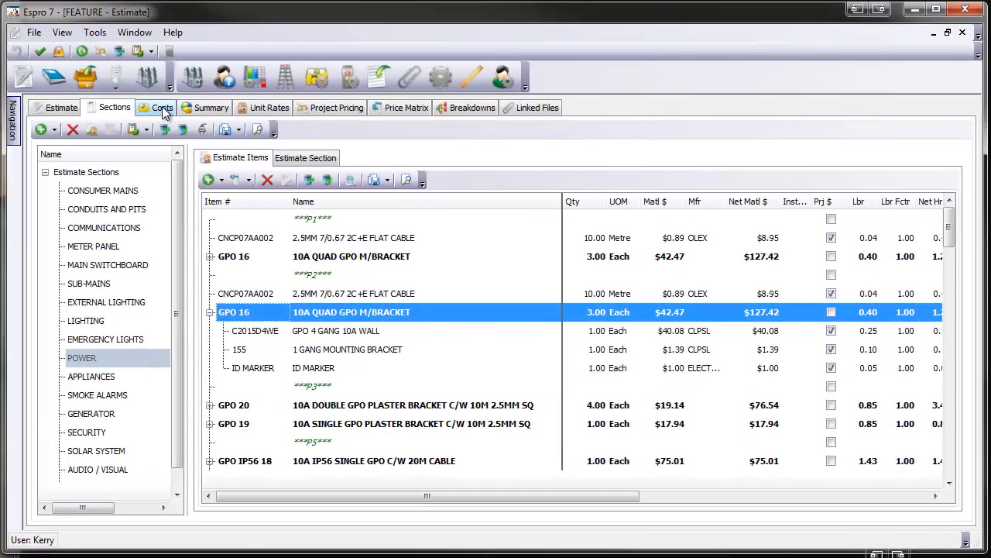
Display the estimate's additional costs and select the Telstra Connection entry
click(164, 113)
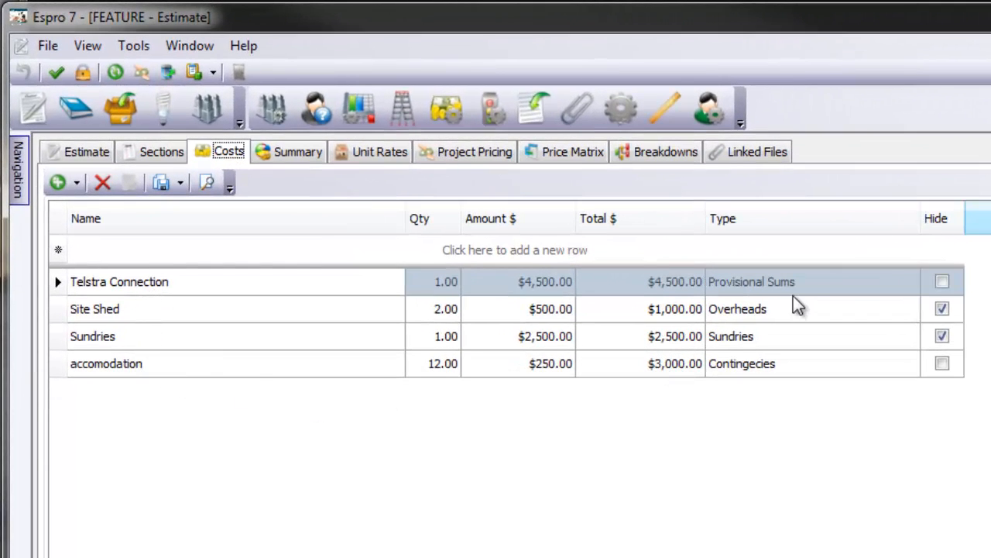
click(892, 276)
click(894, 282)
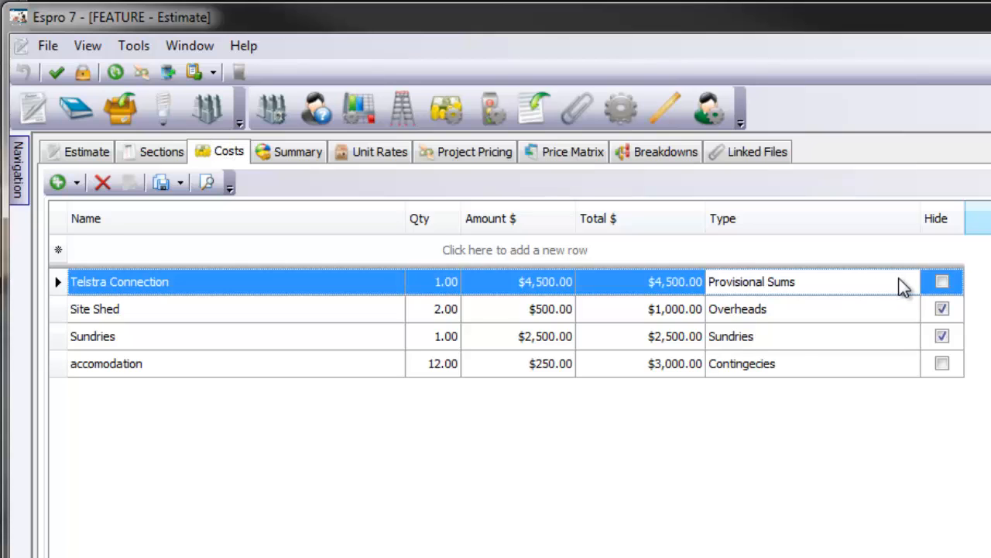
Check the cost types available for the Telstra Connection entry, leaving Provisional Sums selected, and display the estimate's unit rates
click(907, 282)
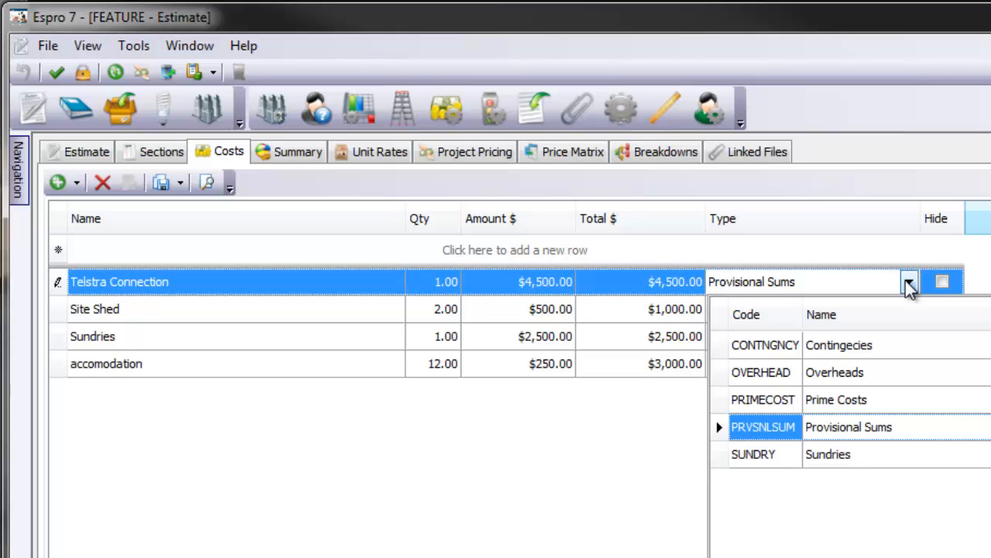
key(Down)
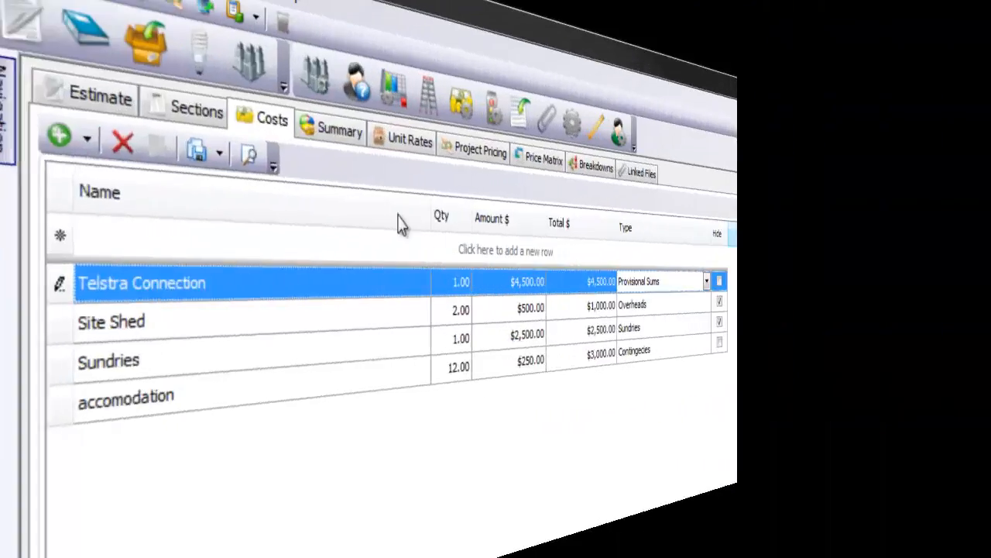
click(407, 139)
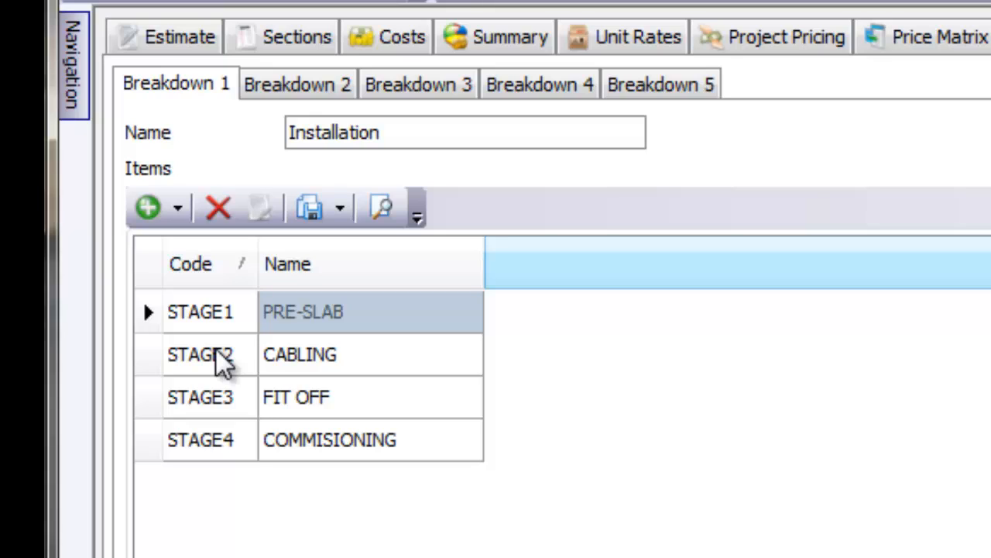
Widen the Installation column of the CONSUMER MAINS items and assign STAGE1 to TIMBER POWER POLE, BOX ADAPTABLE 300X200X152MM and LINK LINE TAP
click(277, 43)
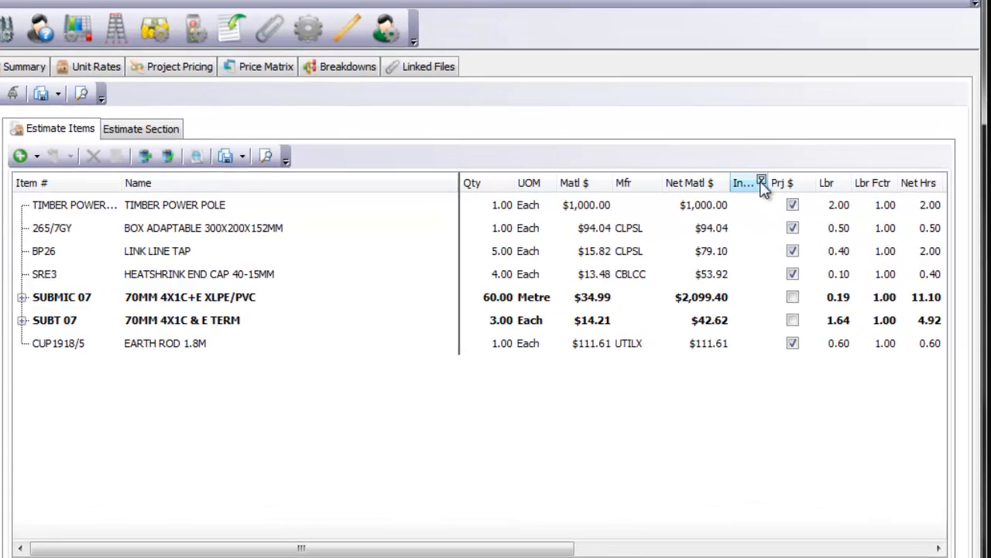
drag(768, 183, 800, 185)
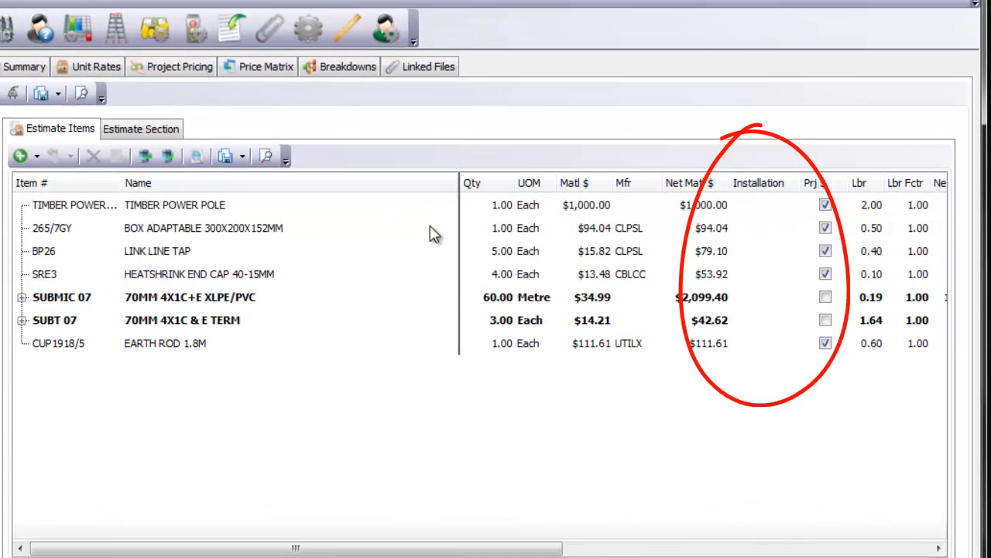
click(781, 209)
click(790, 208)
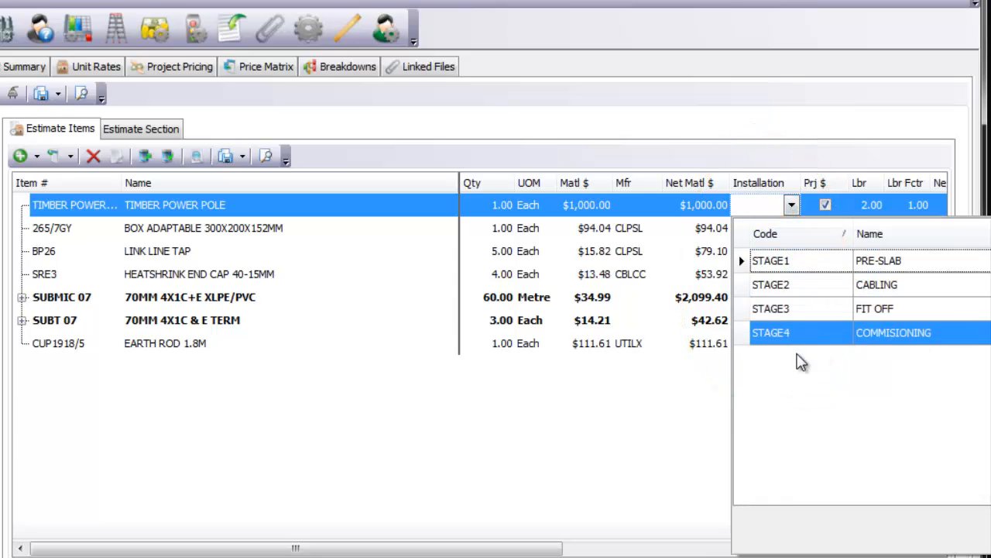
click(802, 263)
click(791, 226)
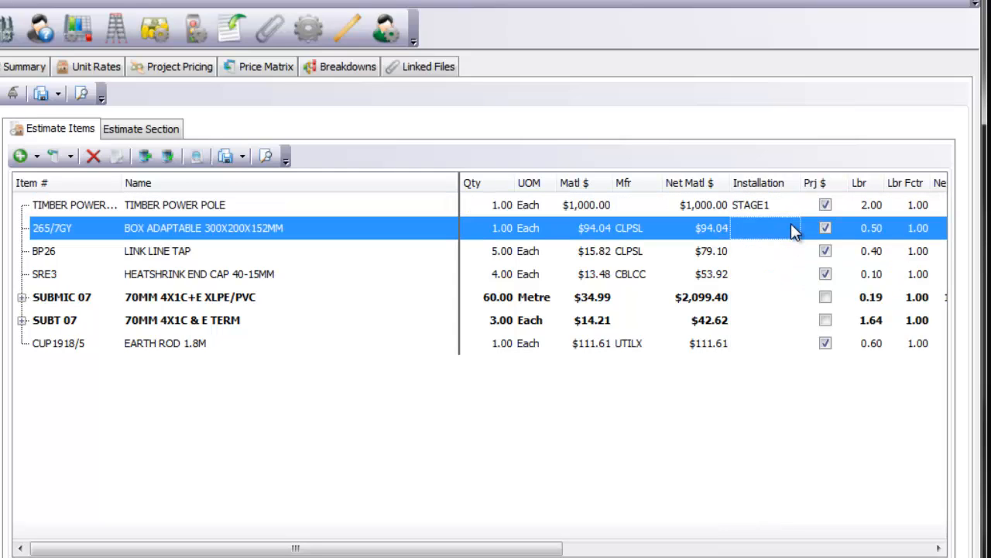
click(791, 228)
click(786, 284)
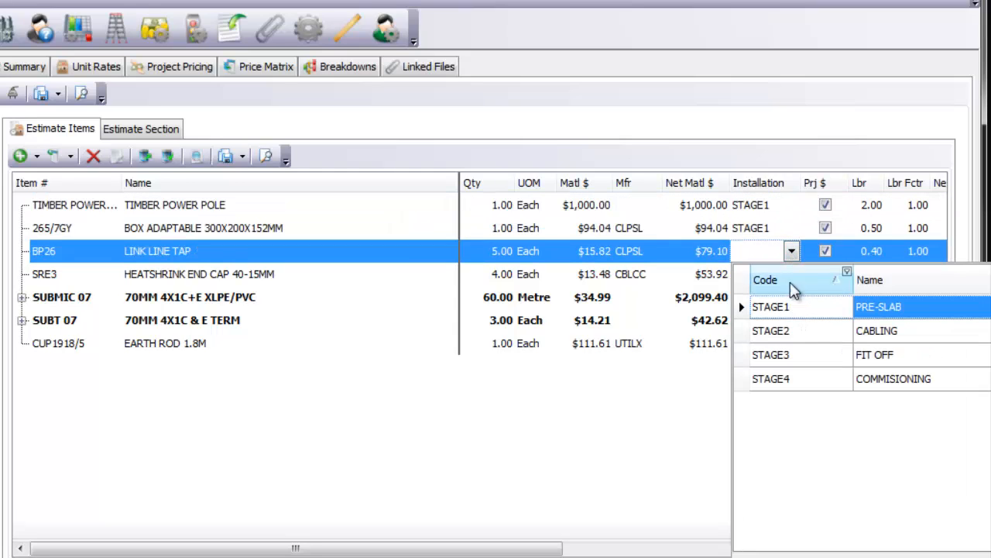
click(787, 308)
Assign installation STAGE2 to the SUBMIC 07 and SUBT 07 assemblies, and check the stage on the parts inside SUBMIC 07
click(774, 302)
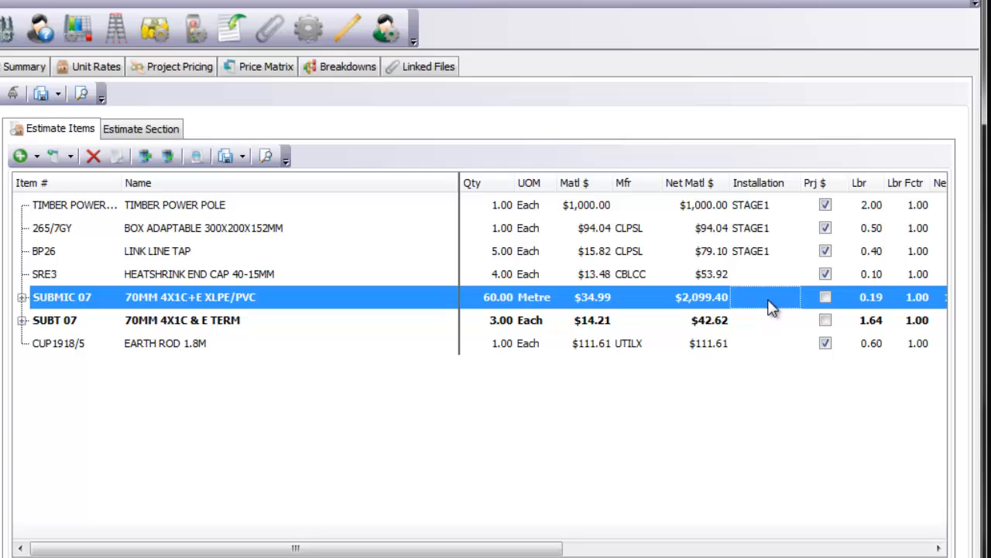
click(787, 299)
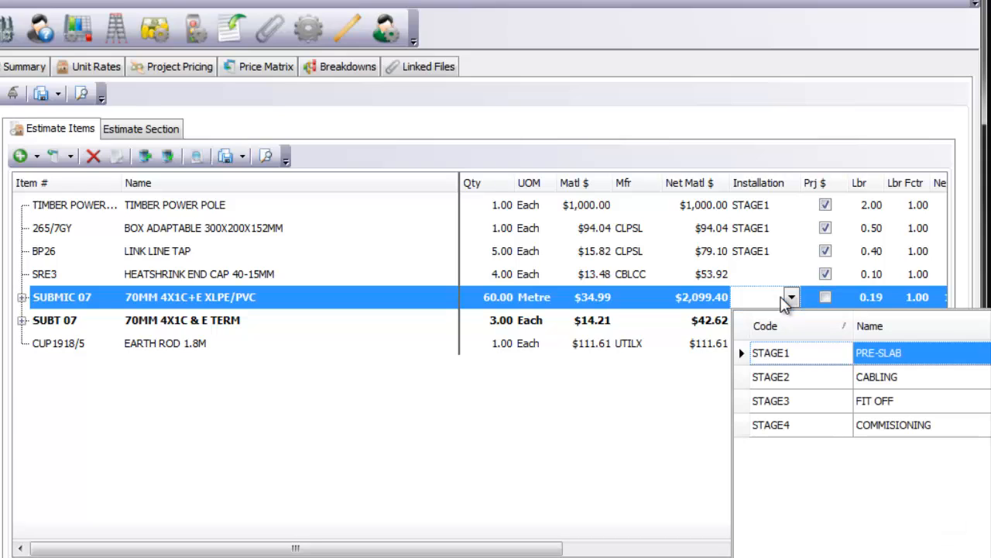
click(786, 377)
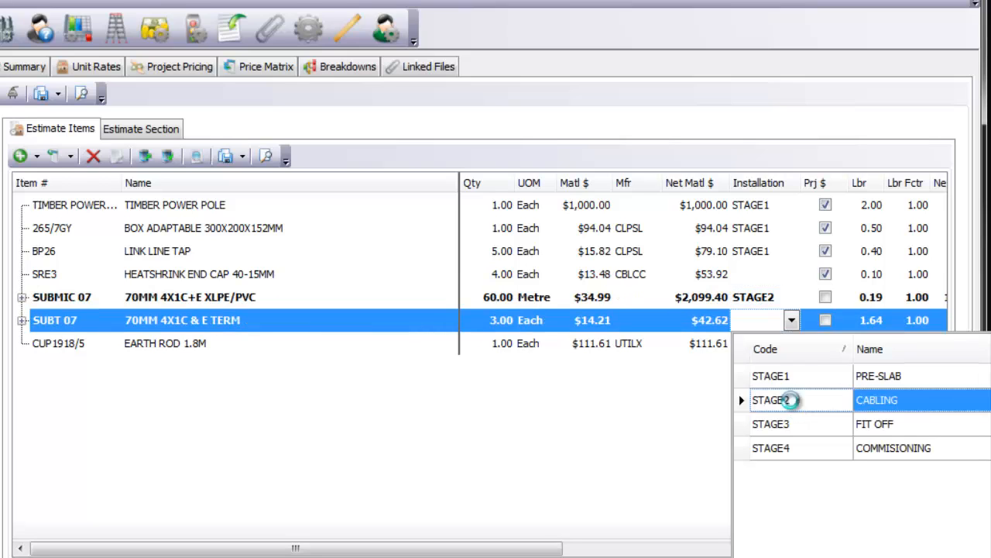
click(791, 400)
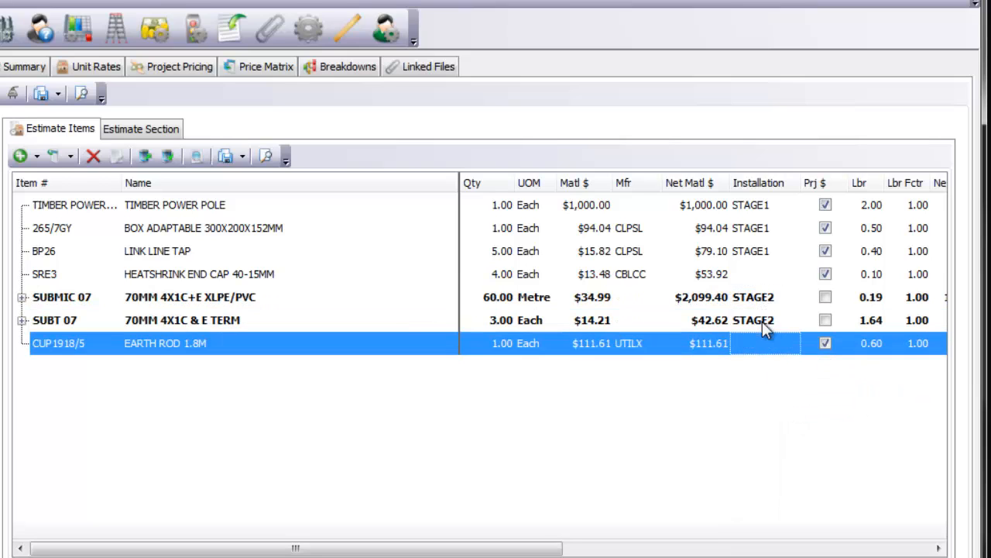
click(23, 297)
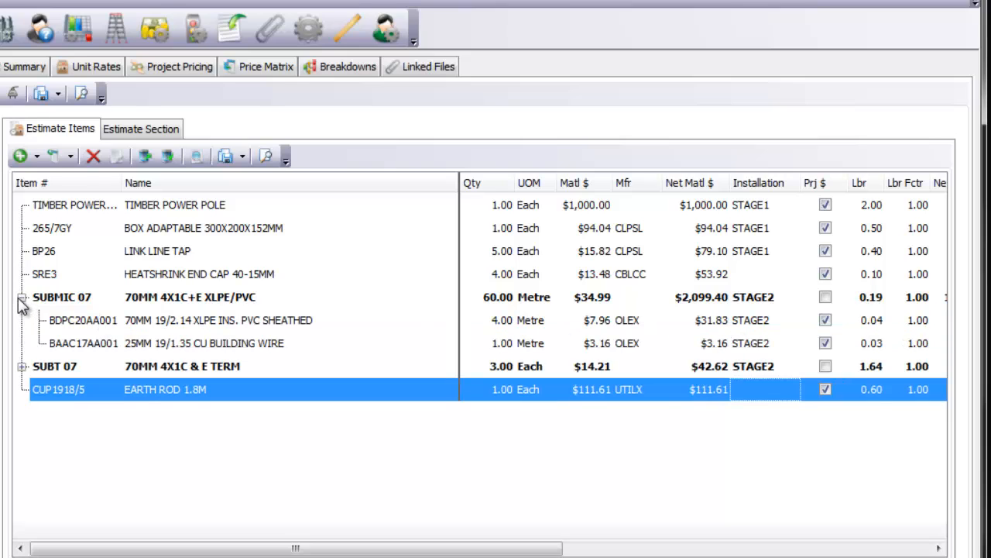
click(22, 298)
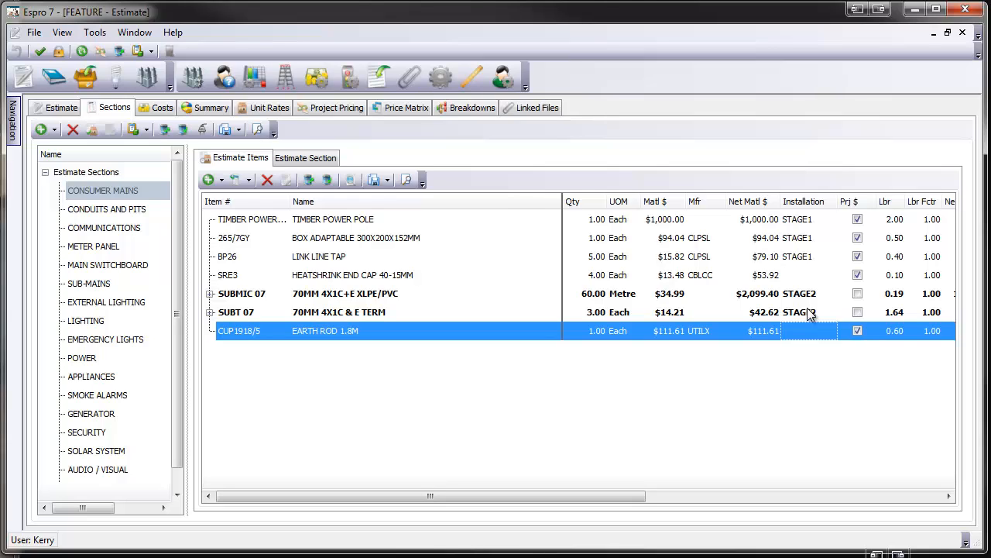
Review the estimate's summary totals, summary sections, indirect labour and summary costs
click(211, 109)
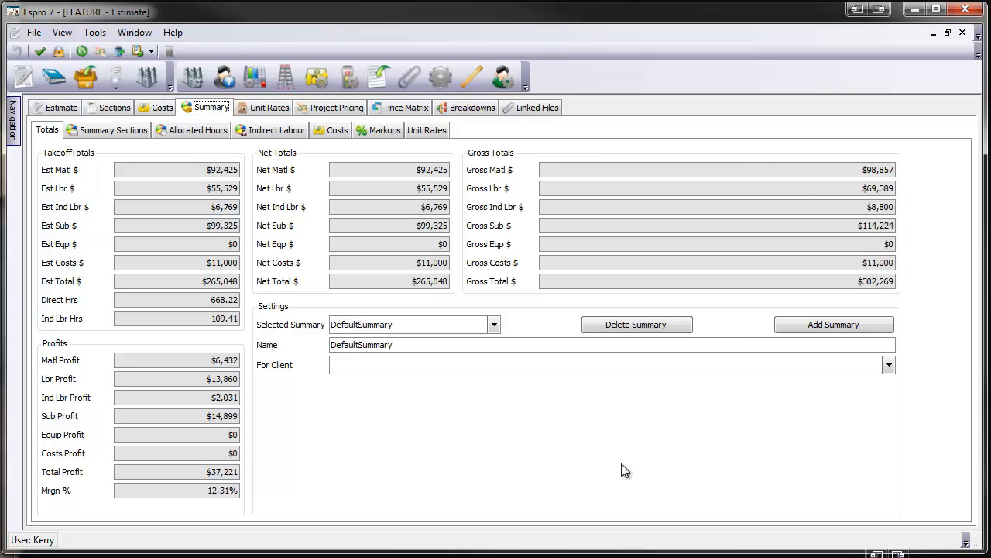
click(119, 131)
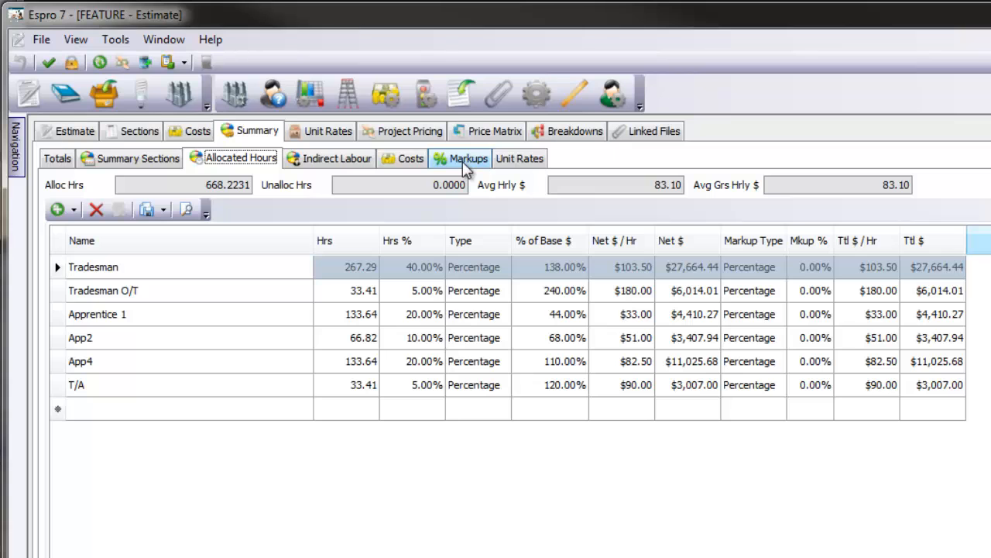
click(317, 159)
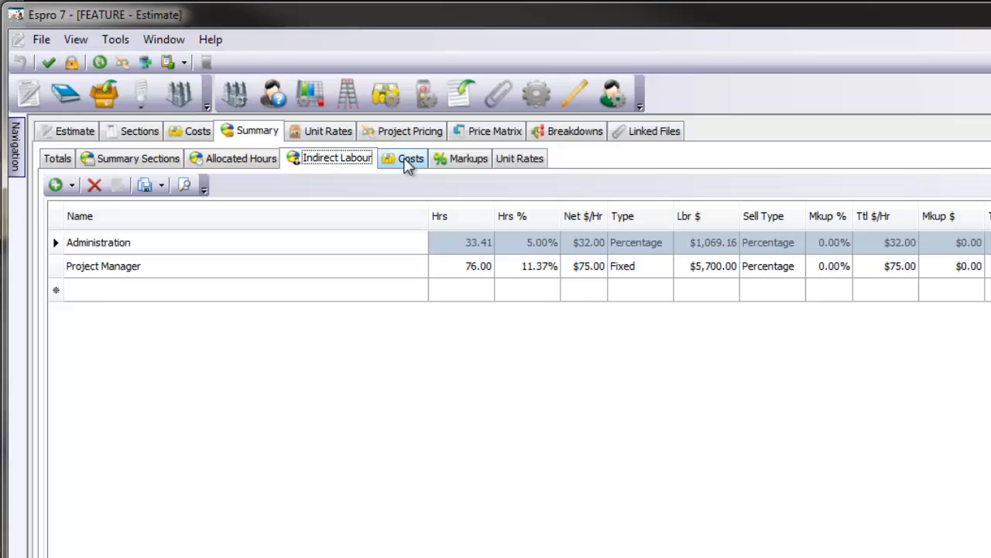
click(407, 160)
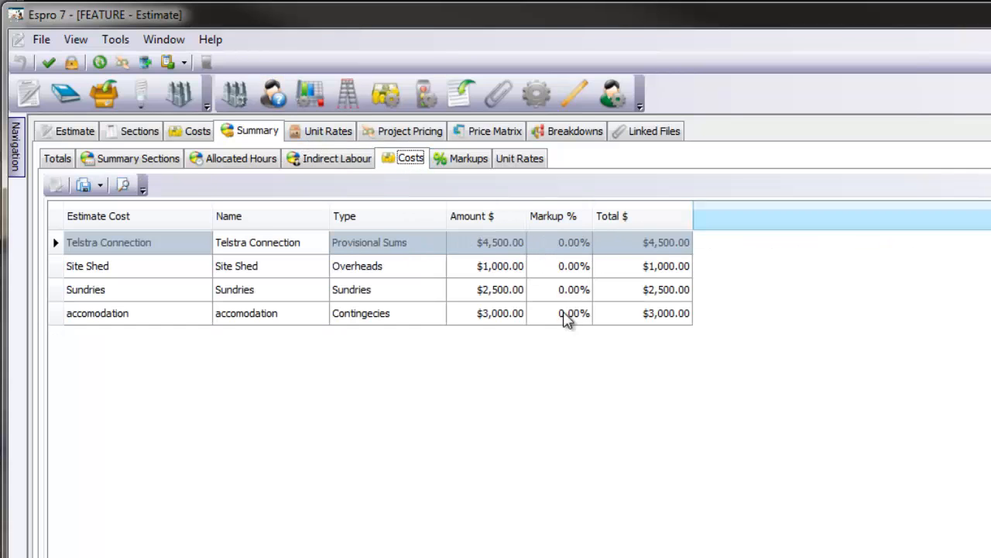
Review the summary's markups against its totals
click(474, 158)
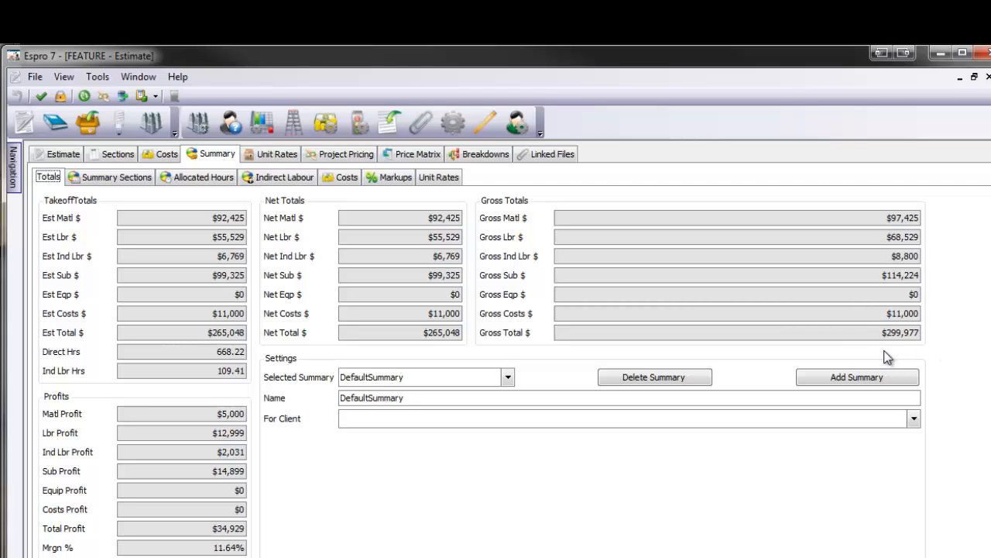
click(392, 177)
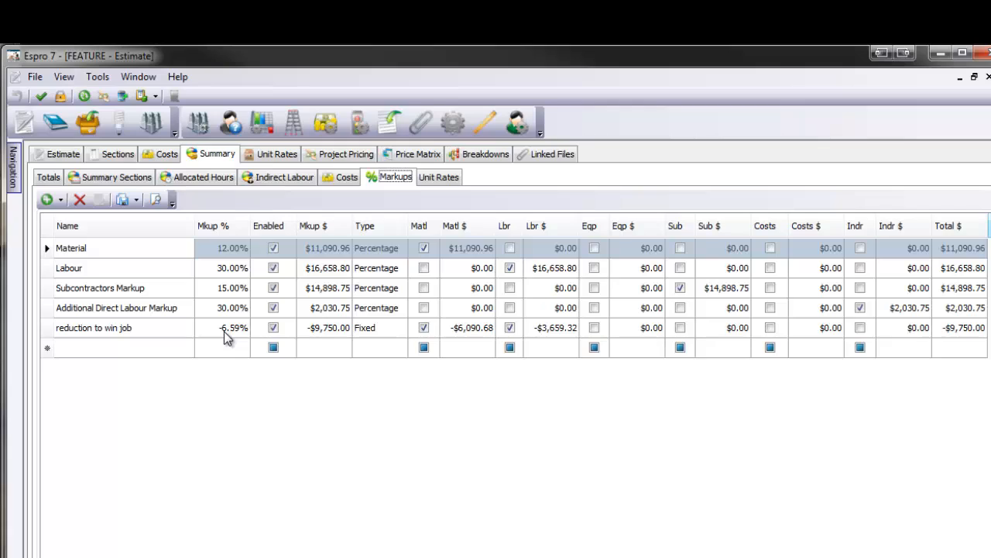
click(48, 177)
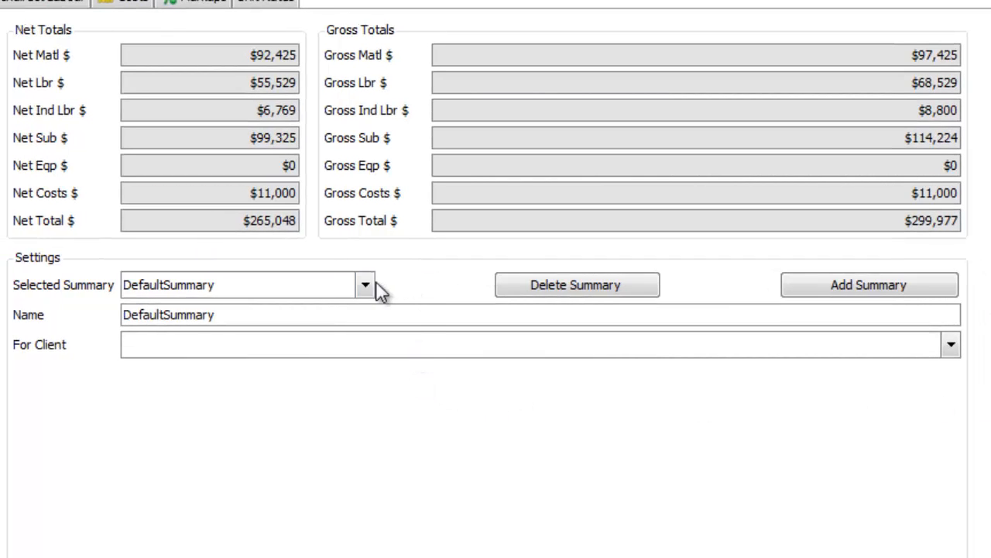
Check which summaries can be selected, keeping DefaultSummary, and look through the list of available estimate reports
click(364, 285)
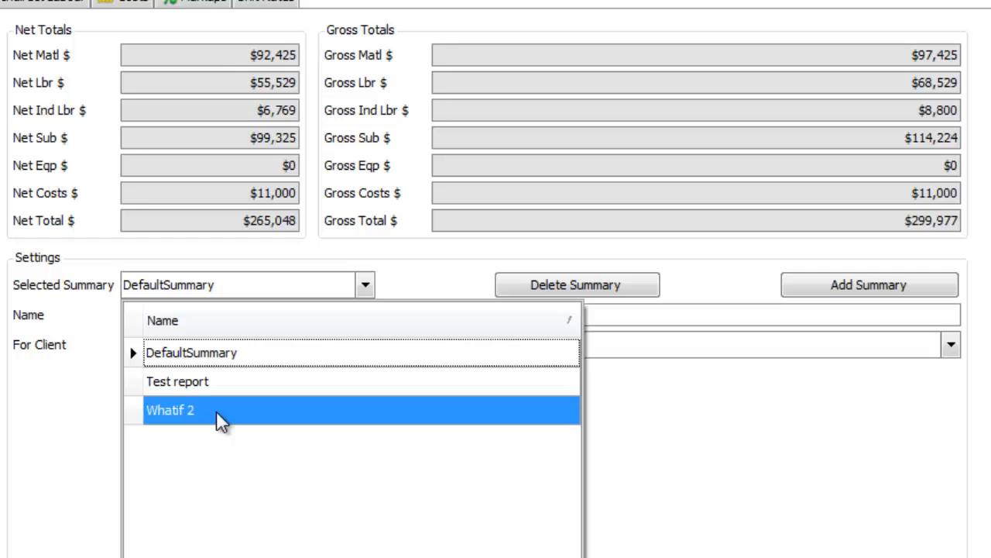
click(410, 289)
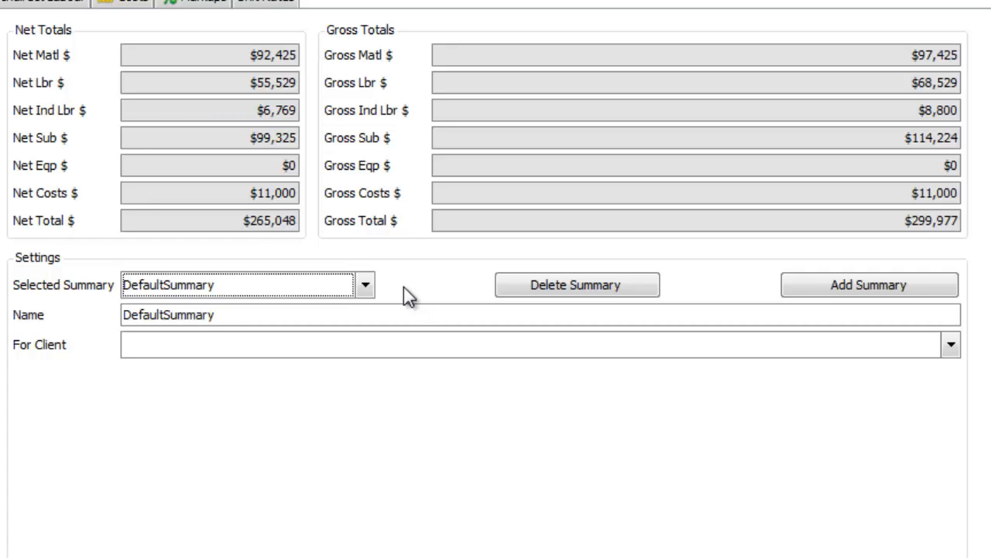
click(365, 285)
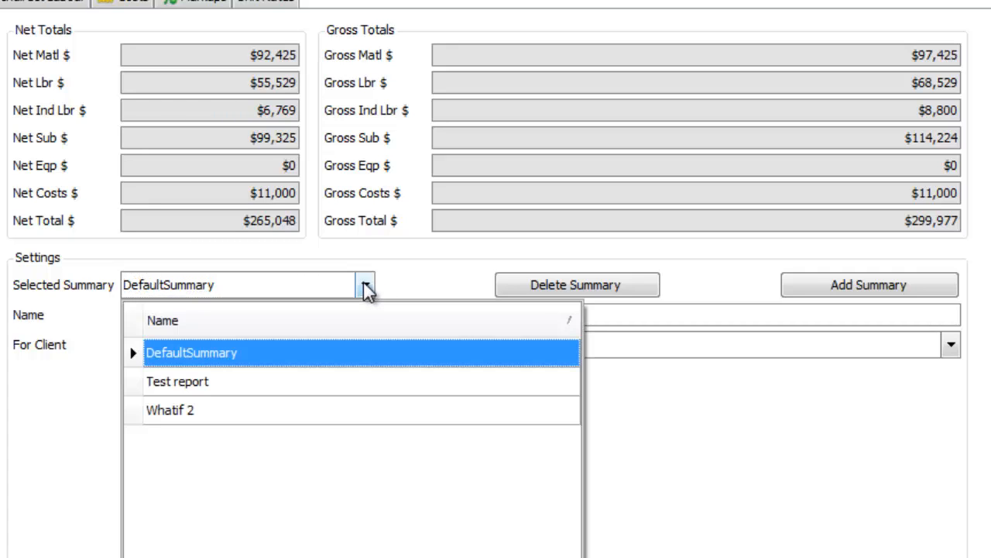
click(405, 294)
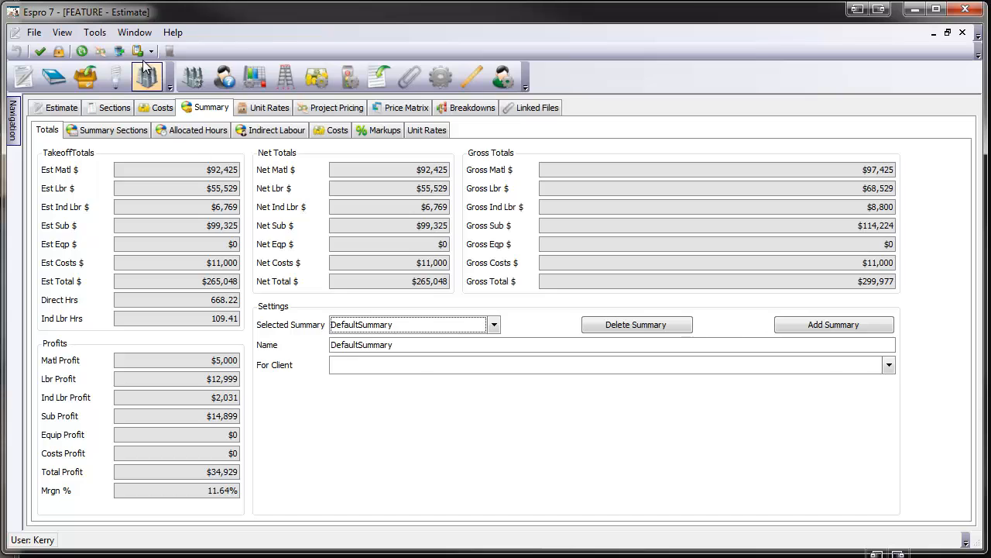
click(151, 51)
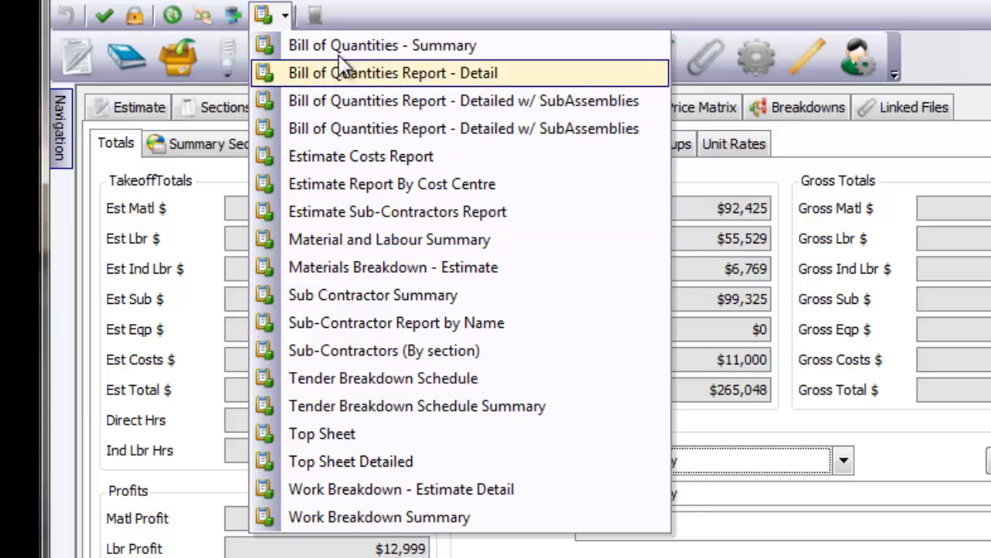
click(352, 12)
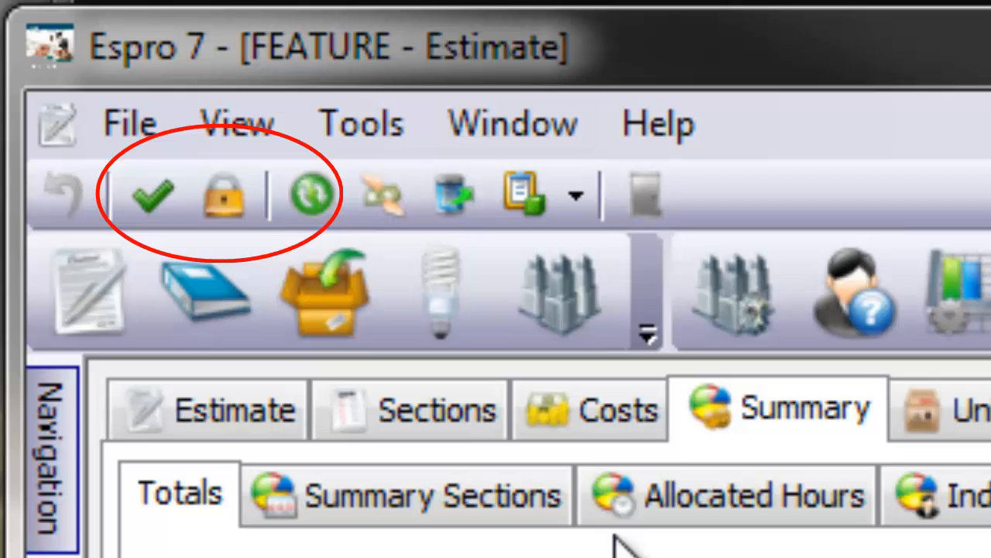
Lock the FEATURE estimate against further changes
click(227, 195)
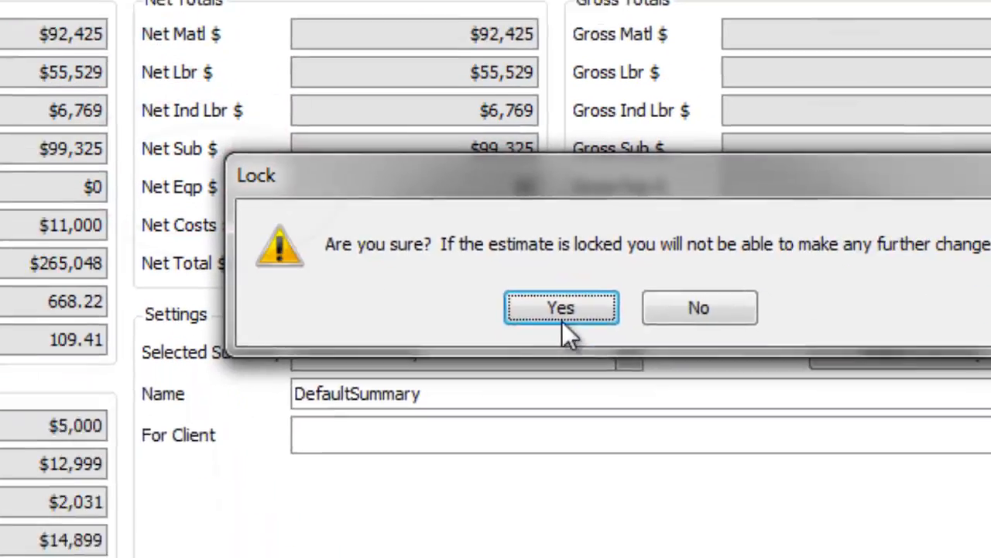
click(563, 321)
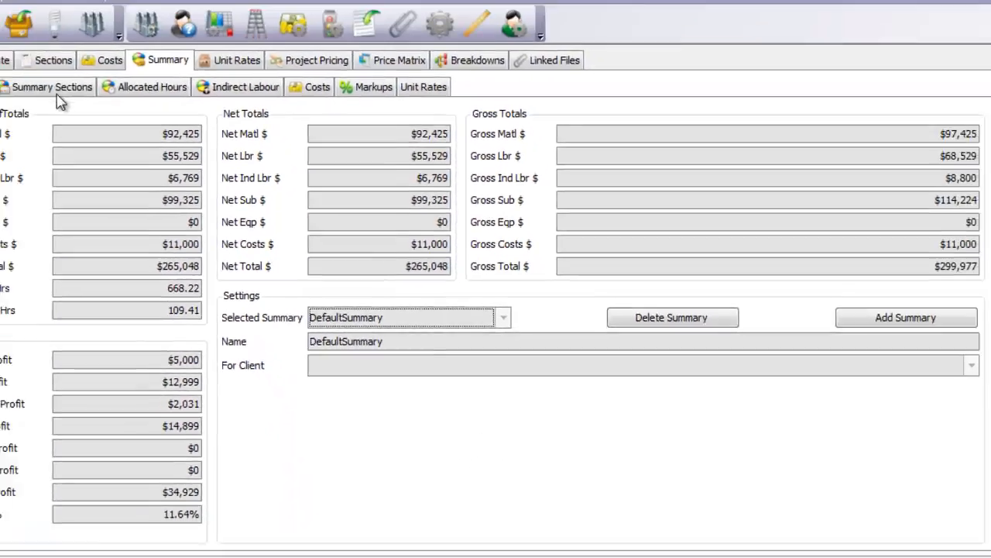
Display the SUB-MAINS section's items in the locked estimate and try to edit the quantity of the SUBT 05 assembly
click(52, 87)
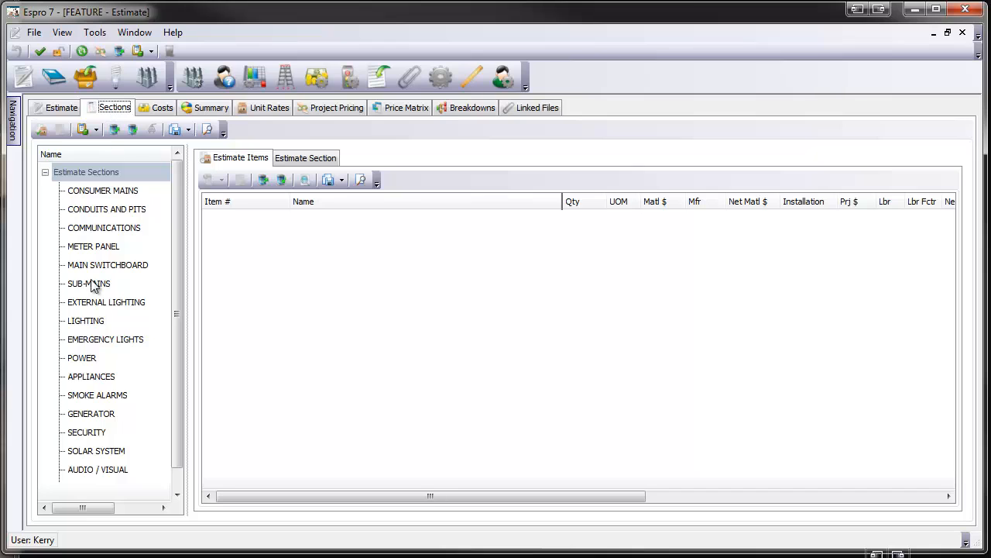
click(91, 285)
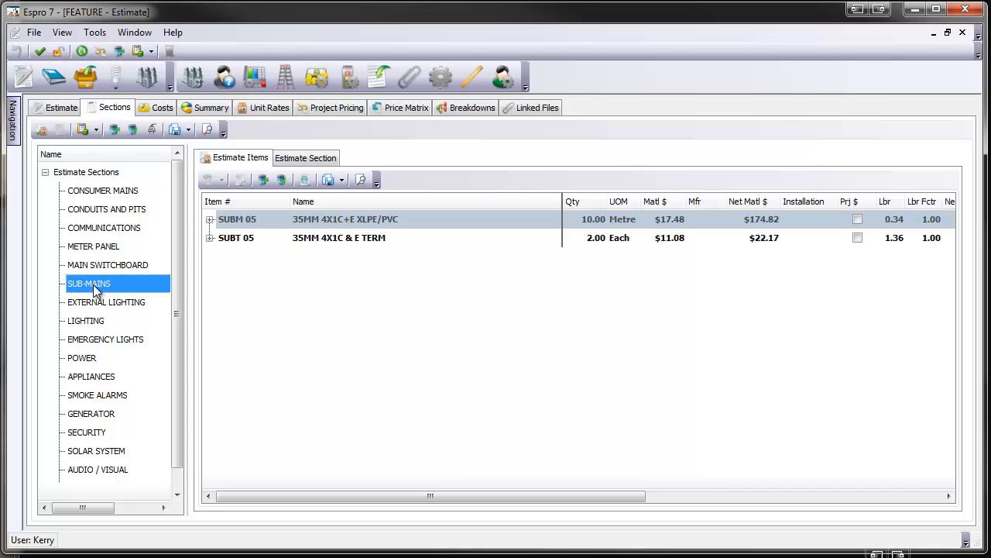
click(210, 238)
click(209, 239)
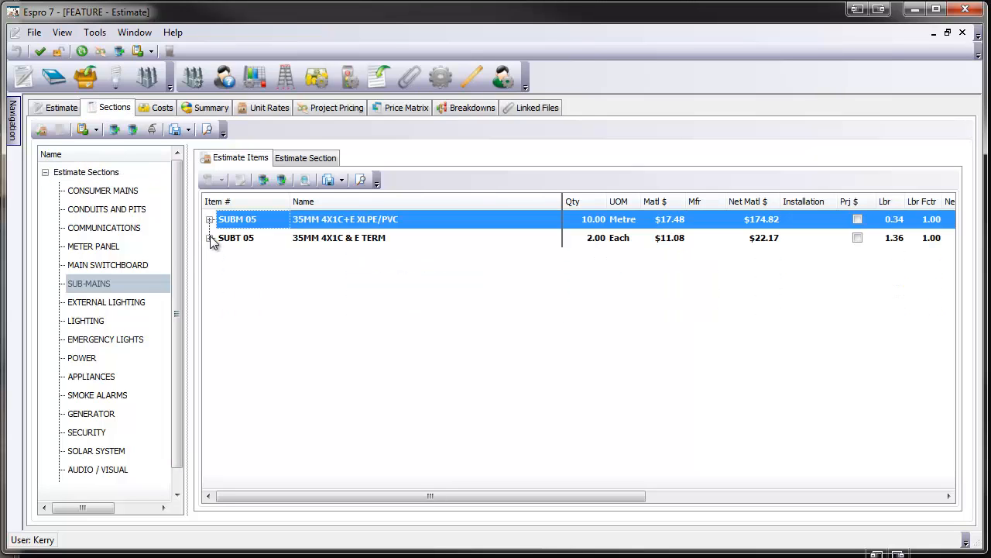
click(591, 238)
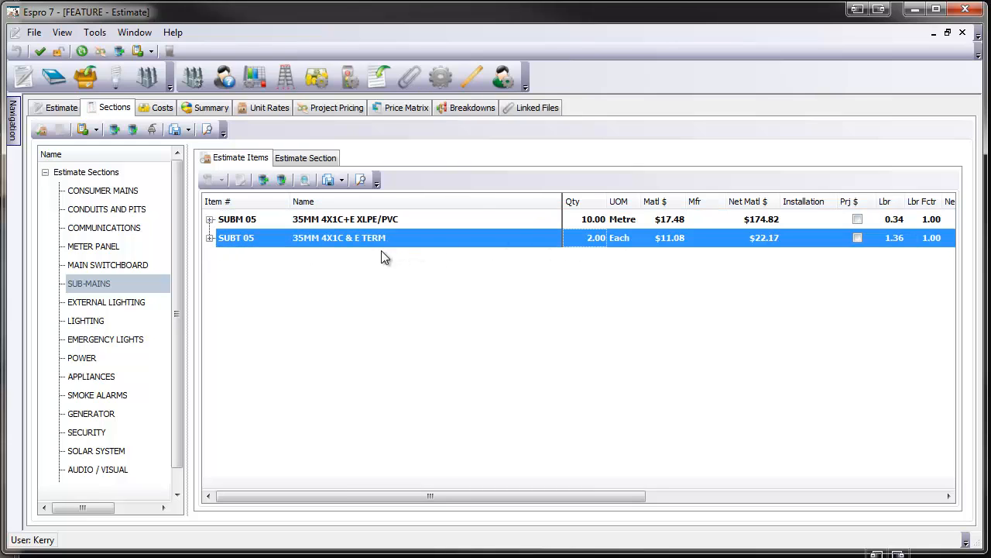